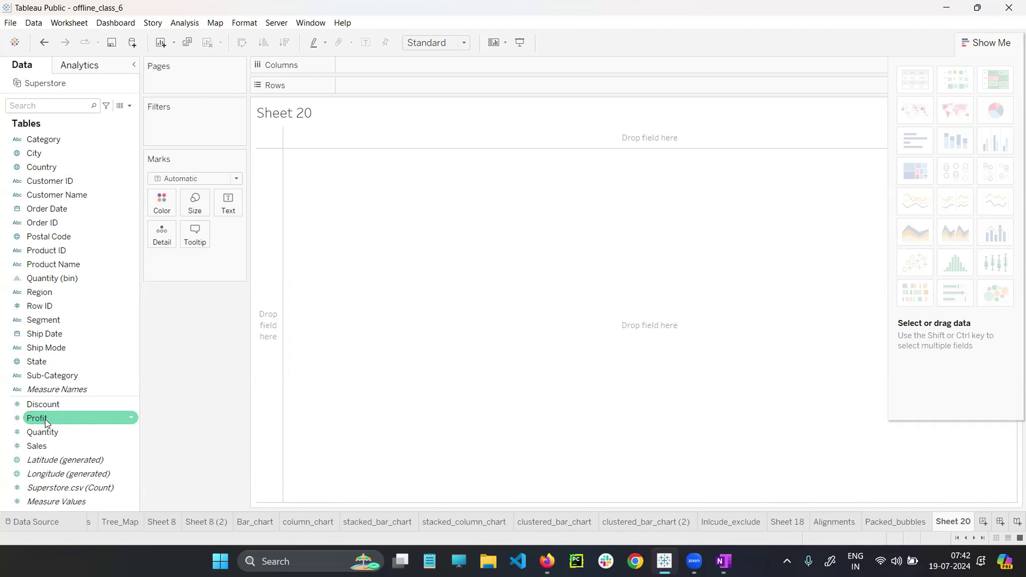
click(54, 448)
drag(54, 450, 58, 449)
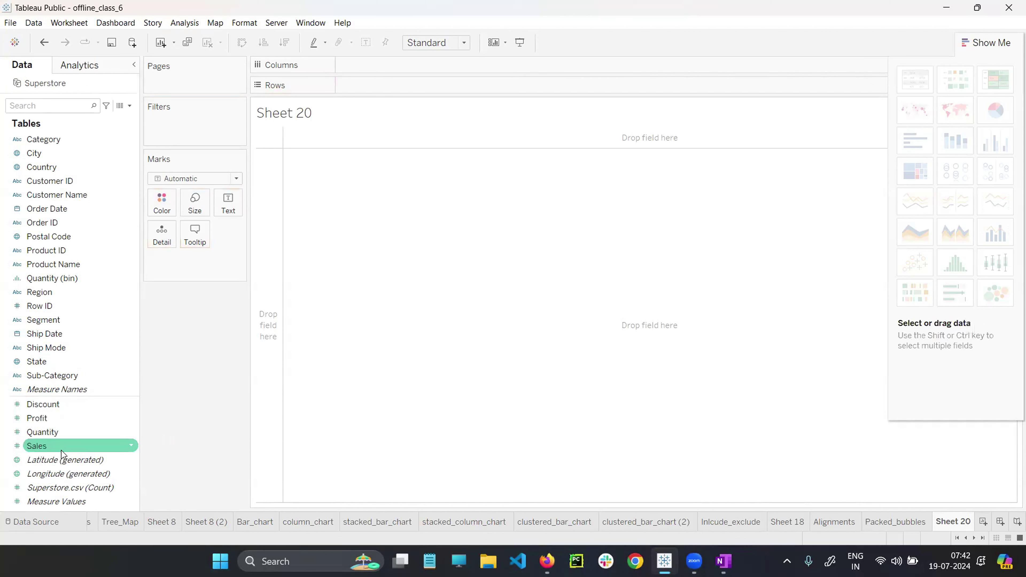
drag(61, 453, 73, 451)
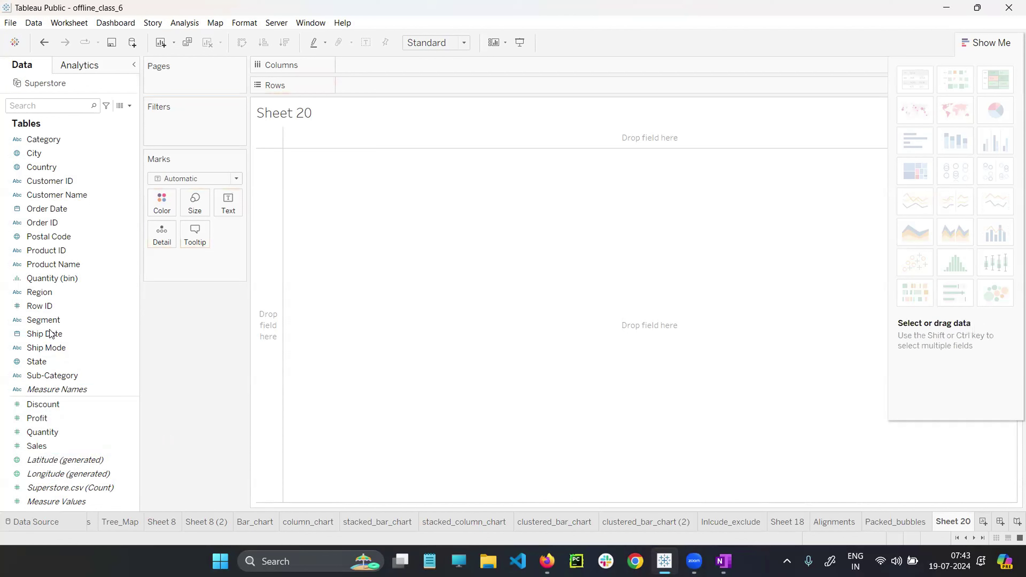
Draw a green annotated x axis labelled sum(sale) with the value (22,97) over the empty sheet, and circle the Sales field.
drag(325, 406, 793, 399)
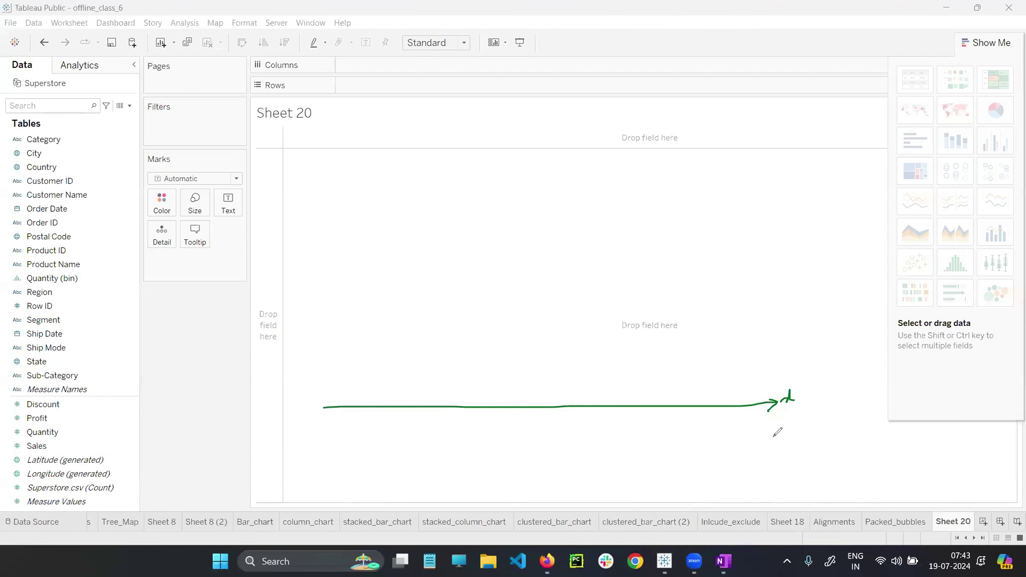
drag(768, 422, 762, 435)
mouse_move(771, 423)
mouse_down()
mouse_move(802, 413)
mouse_move(831, 416)
mouse_move(831, 428)
mouse_up()
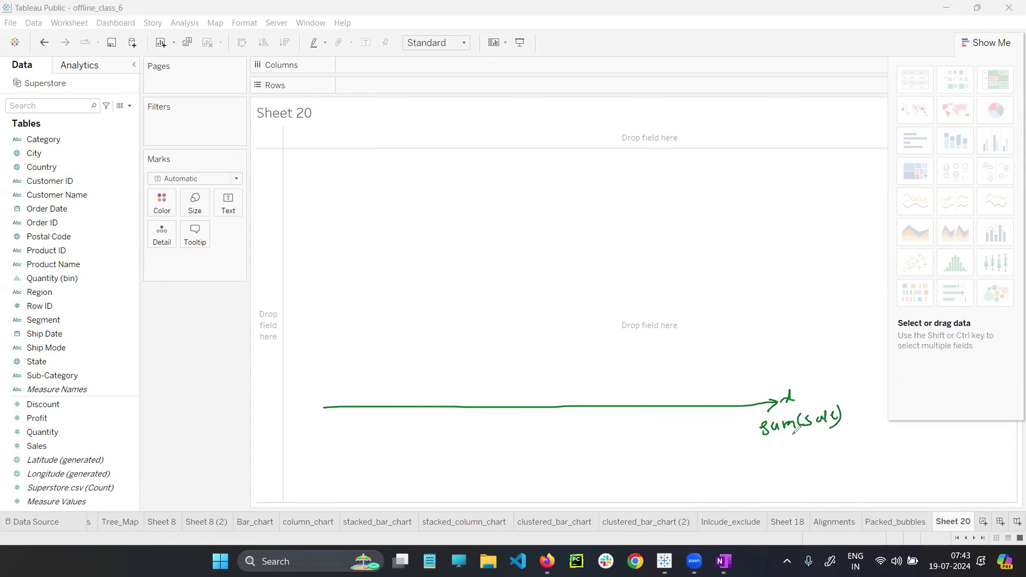
mouse_move(37, 438)
mouse_down()
mouse_move(53, 455)
mouse_move(47, 435)
mouse_up()
mouse_move(800, 464)
mouse_down()
mouse_move(836, 460)
mouse_move(842, 477)
mouse_up()
drag(856, 450, 860, 480)
drag(791, 450, 786, 484)
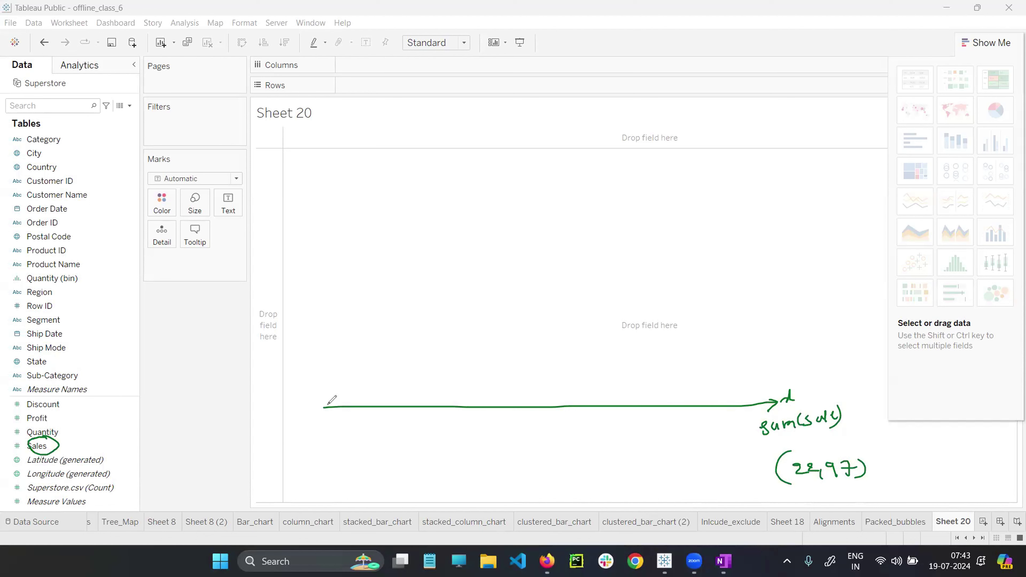
Draw an annotated y axis labelled profit with the value (2,86) over the empty sheet.
mouse_move(319, 304)
mouse_down()
mouse_move(325, 406)
mouse_move(328, 164)
mouse_move(337, 177)
mouse_up()
drag(314, 151, 321, 174)
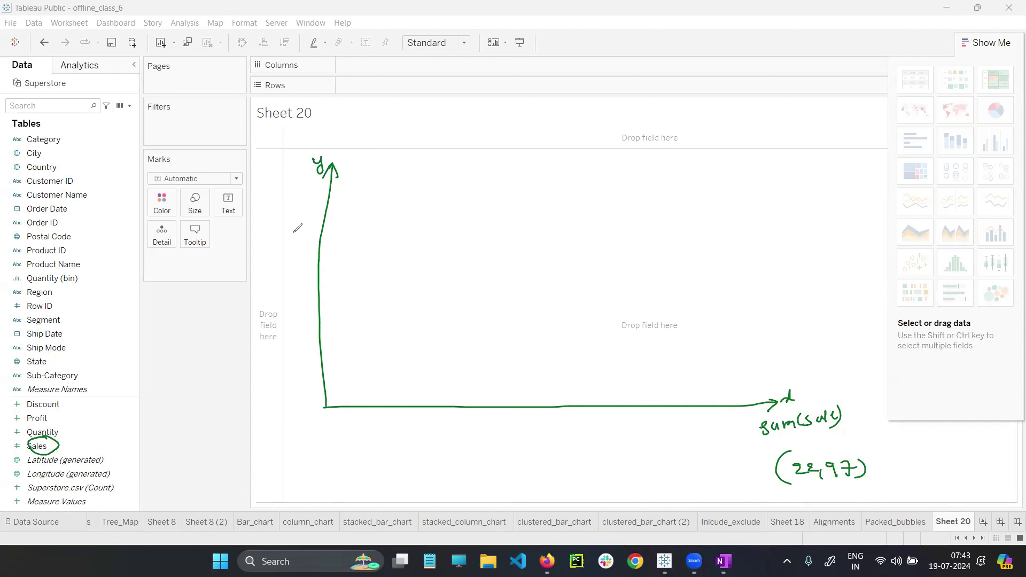
mouse_move(291, 246)
mouse_down()
mouse_move(285, 234)
mouse_move(315, 190)
mouse_move(309, 223)
mouse_up()
drag(262, 274, 269, 284)
mouse_move(271, 278)
mouse_down()
mouse_move(274, 286)
mouse_move(282, 268)
mouse_up()
mouse_move(286, 251)
mouse_down()
mouse_move(288, 275)
mouse_move(269, 292)
mouse_up()
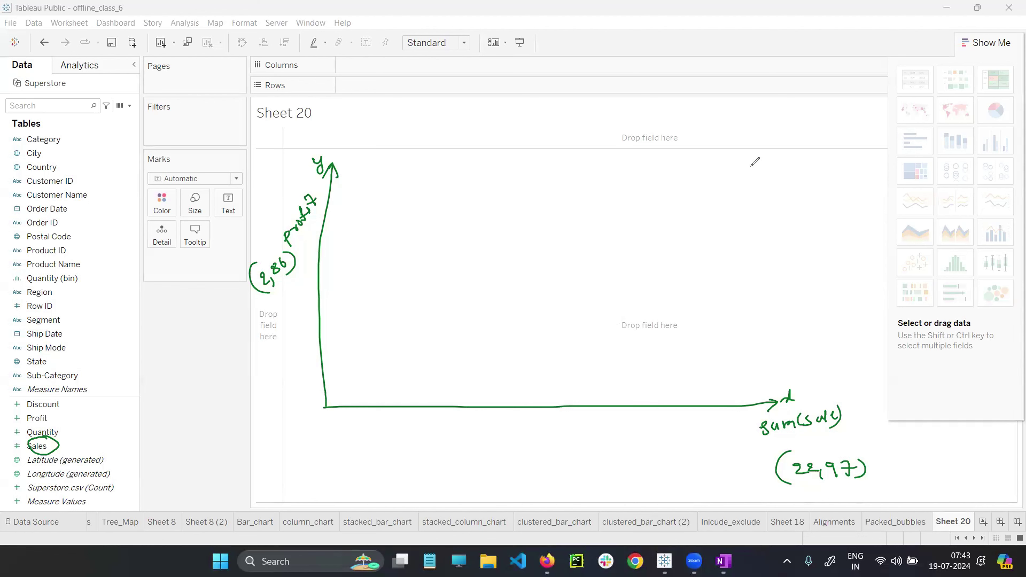
Mark a circled data point with dark red guide lines to both annotated axes, and clear all drawn annotations.
mouse_move(727, 201)
mouse_down()
mouse_move(739, 184)
mouse_move(728, 202)
mouse_up()
mouse_move(739, 204)
mouse_down()
mouse_move(730, 428)
mouse_move(760, 423)
mouse_up()
drag(722, 409, 719, 437)
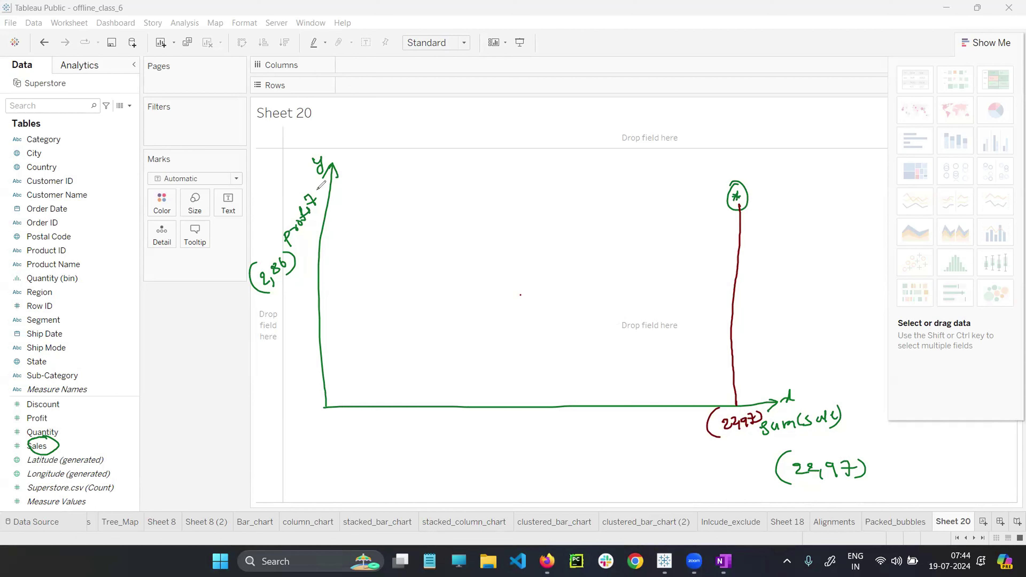
mouse_move(307, 227)
mouse_down()
mouse_move(647, 218)
mouse_move(742, 181)
mouse_move(744, 208)
mouse_up()
drag(729, 156, 733, 176)
drag(724, 170, 733, 177)
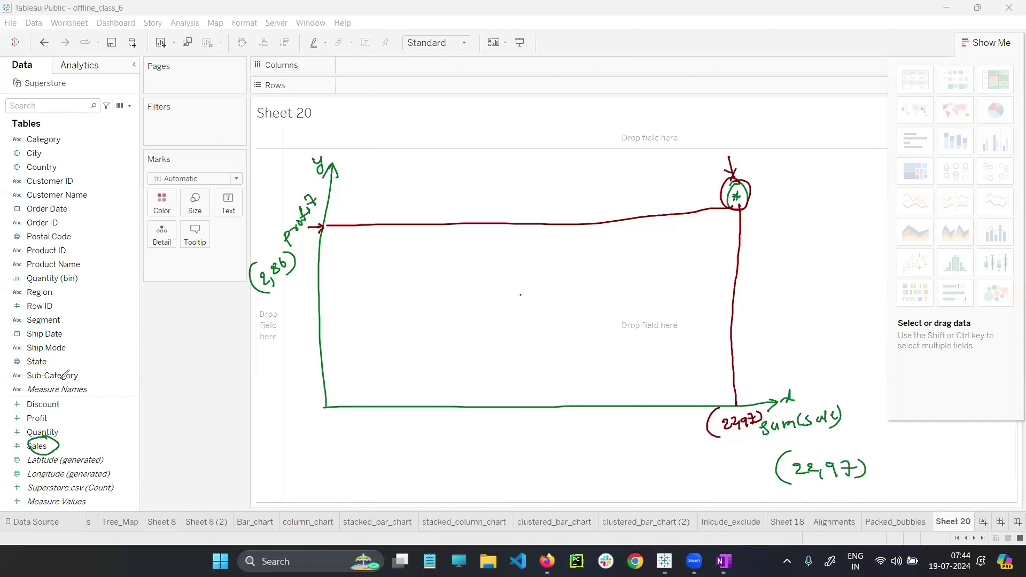
key(Escape)
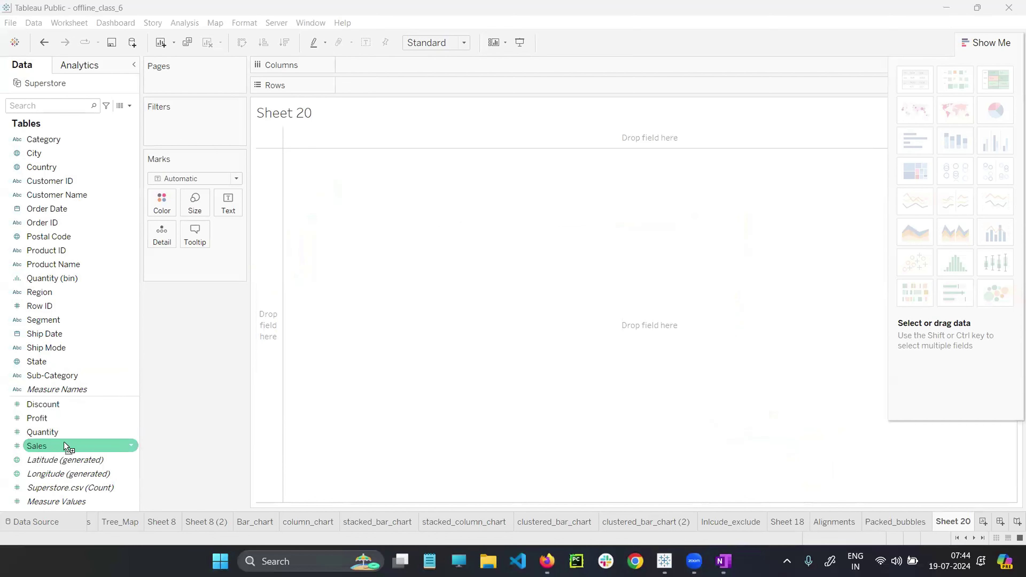
Plot Profit on the rows against Sales on the columns and fit the chart to Entire View.
mouse_move(61, 446)
mouse_down()
mouse_move(344, 112)
mouse_move(361, 67)
mouse_up()
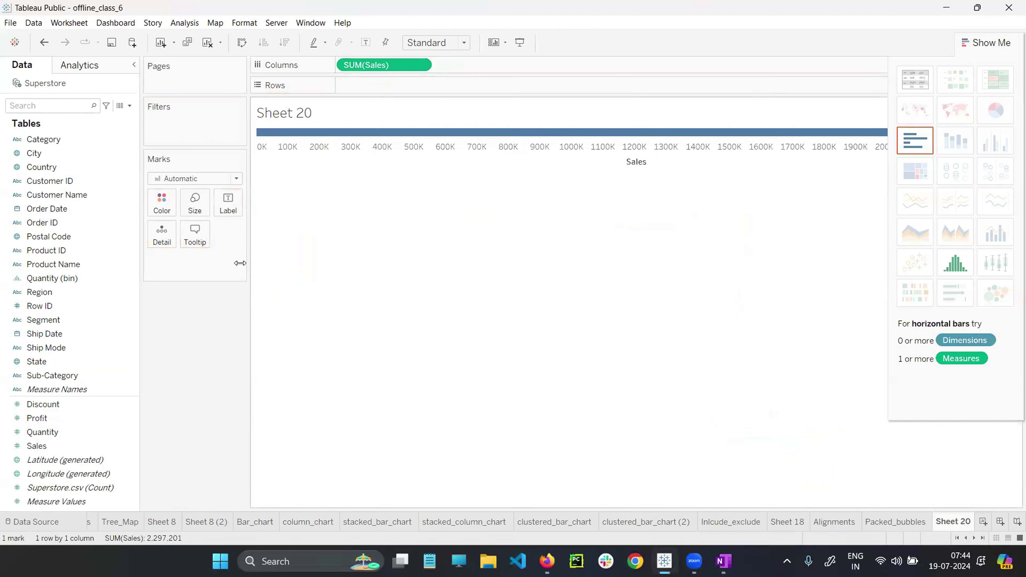
drag(80, 418, 389, 92)
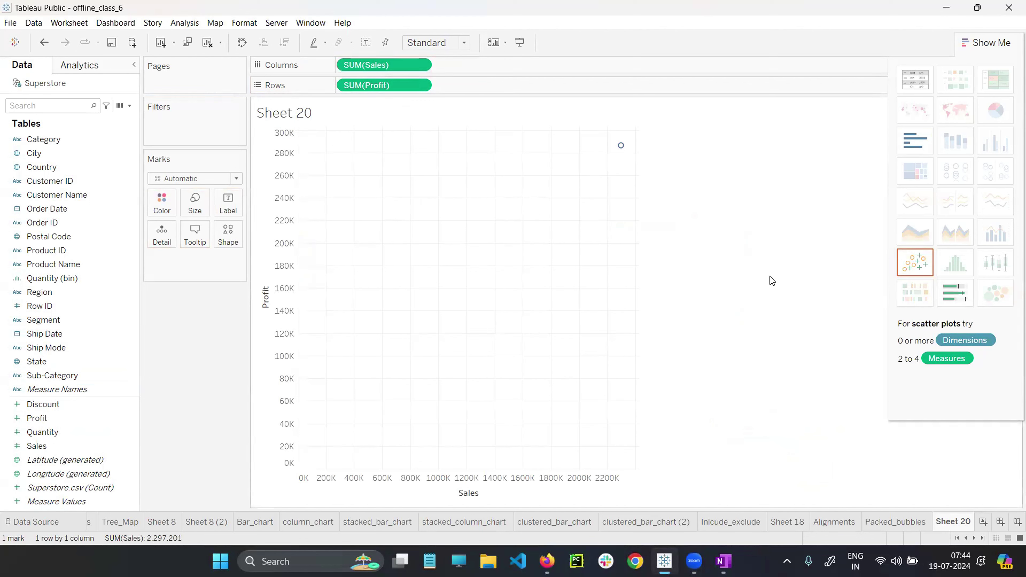
click(979, 44)
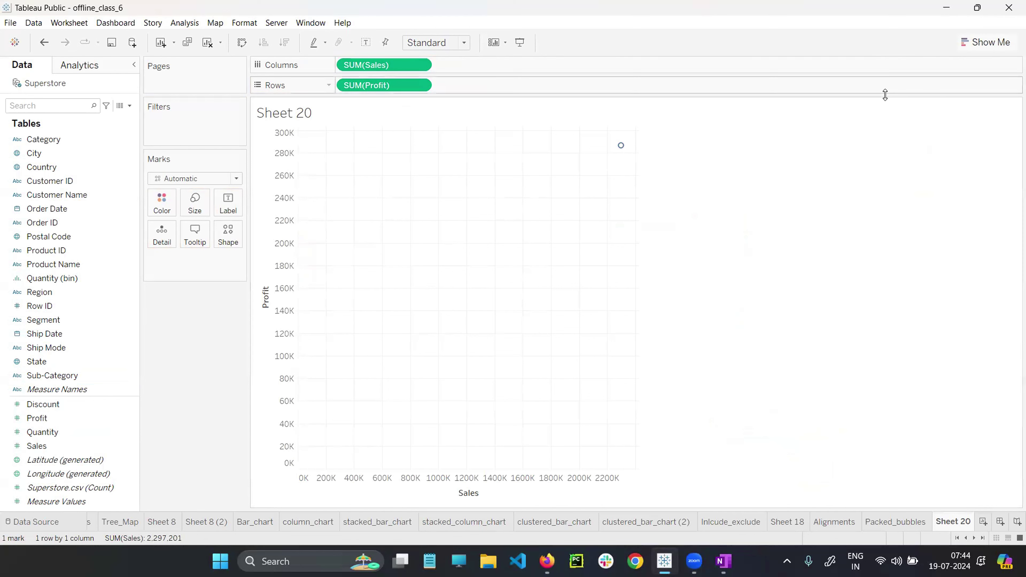
click(463, 43)
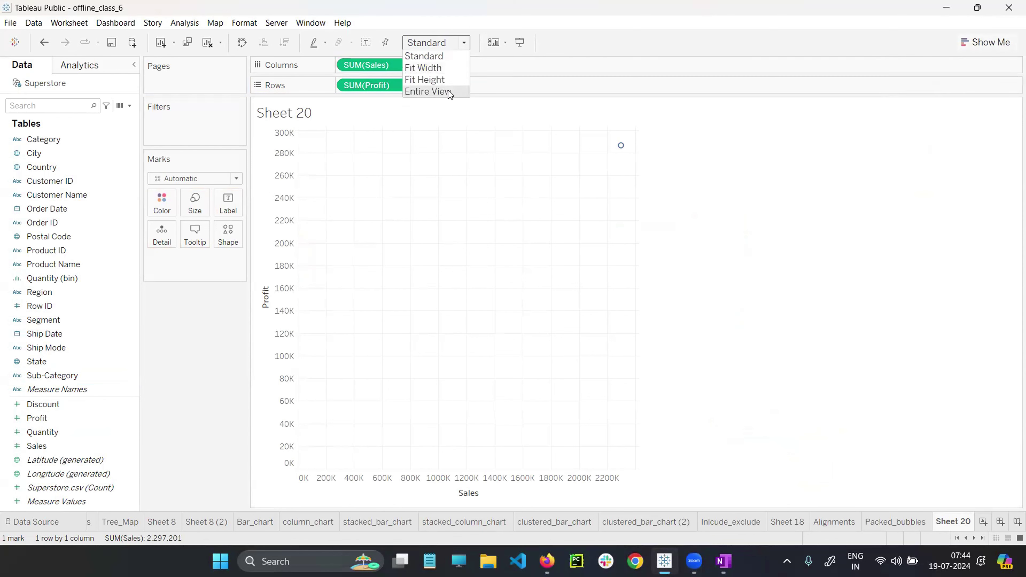
click(448, 90)
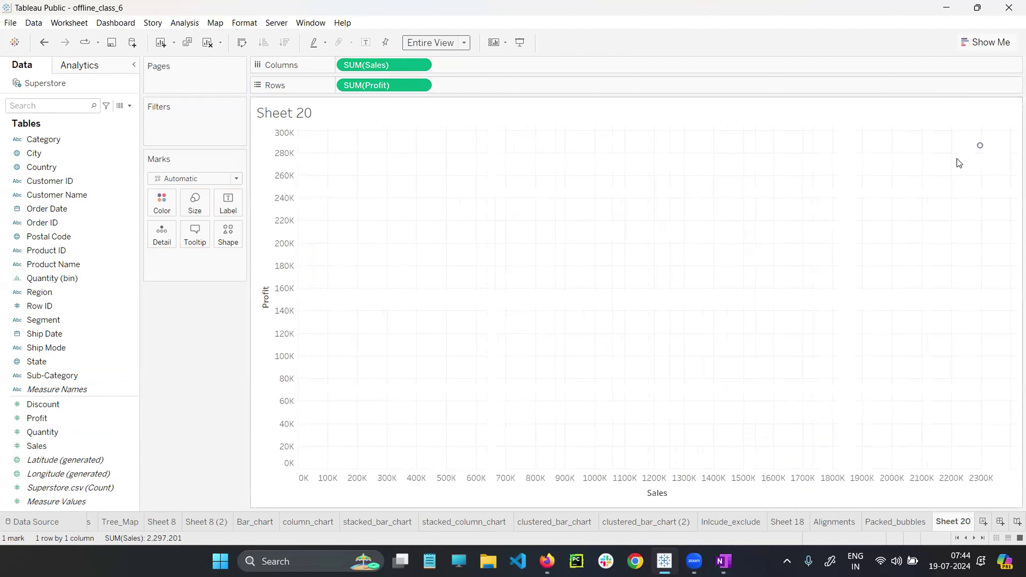
Change the scatter plot's mark to a filled square and increase its size.
mouse_move(981, 146)
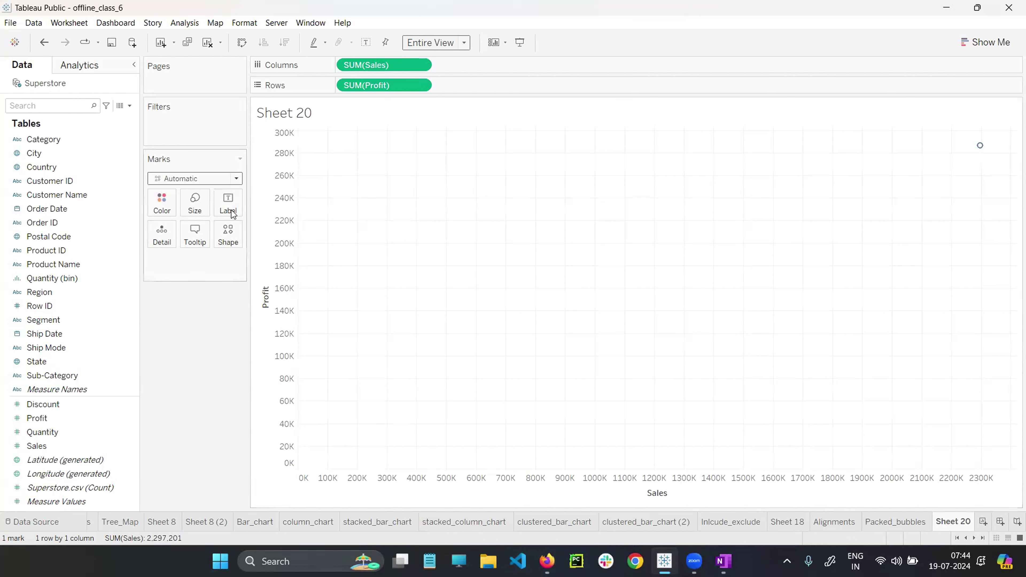
click(228, 233)
click(236, 283)
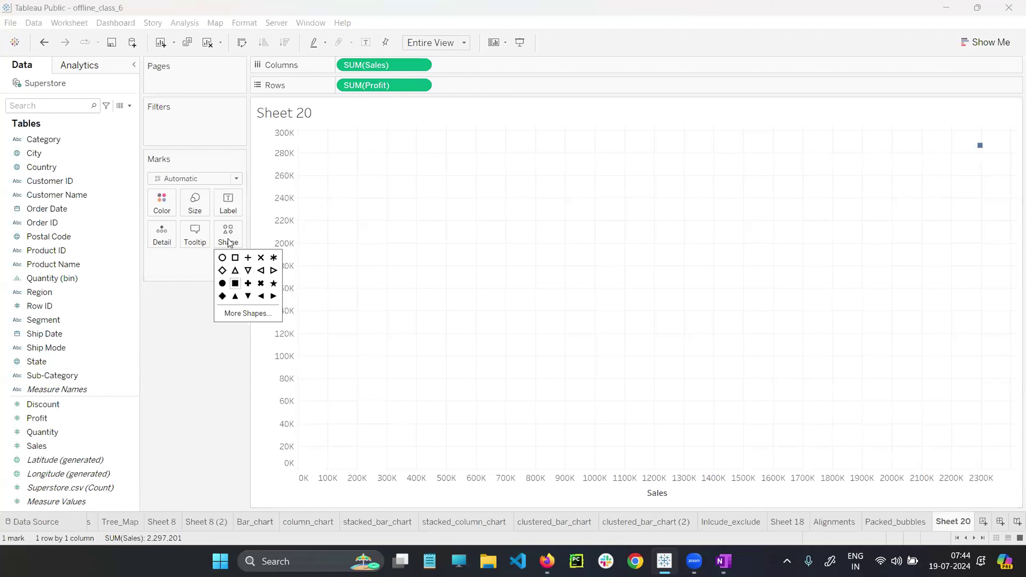
click(195, 202)
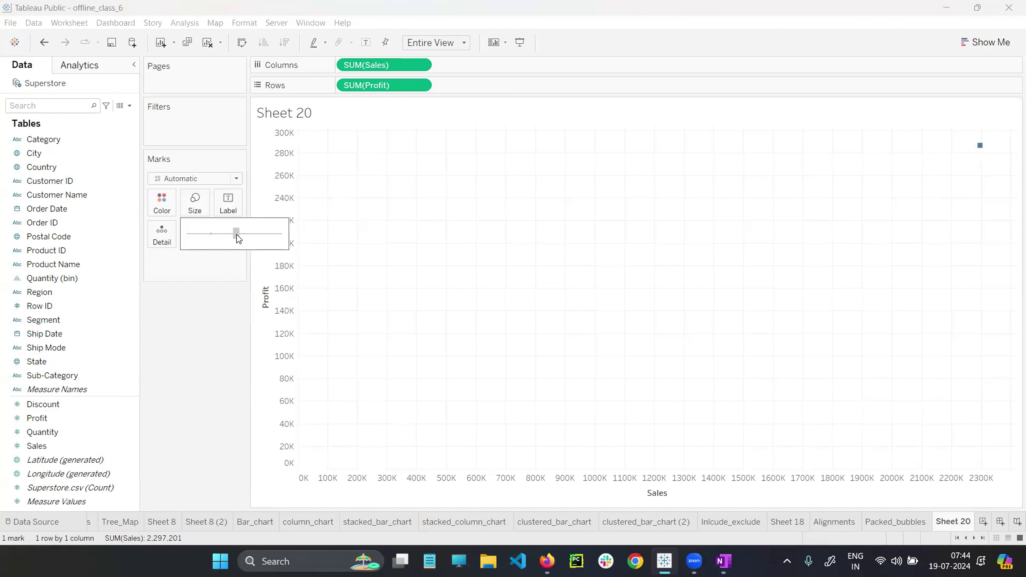
drag(210, 234, 236, 234)
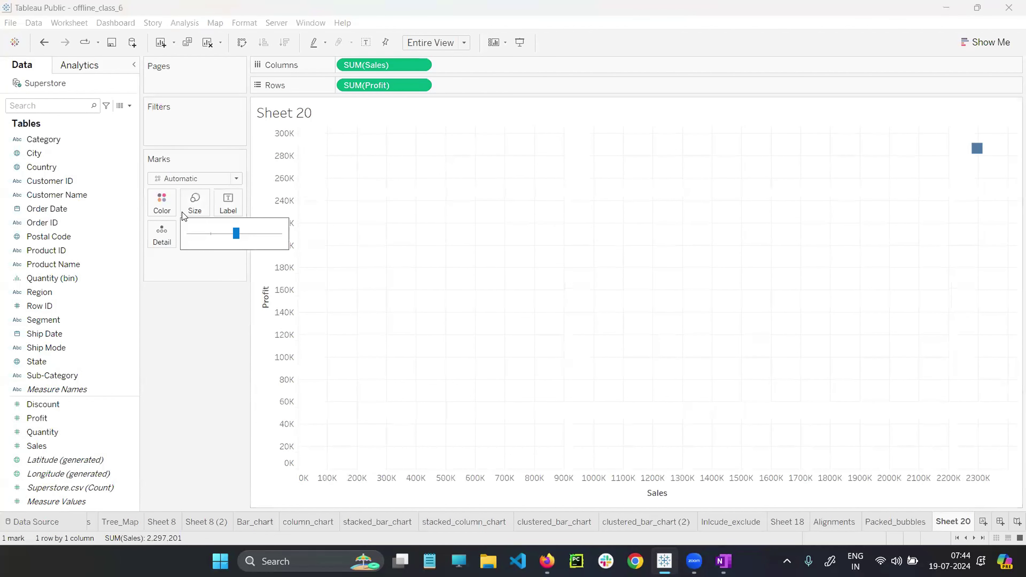
Colour the scatter plot's square mark dark red.
click(170, 201)
click(170, 206)
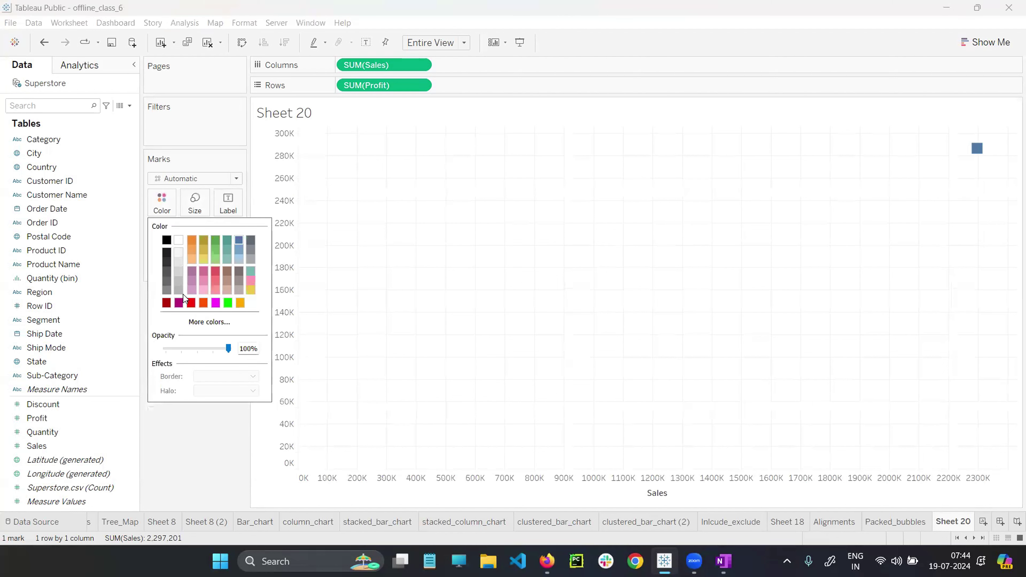
click(166, 303)
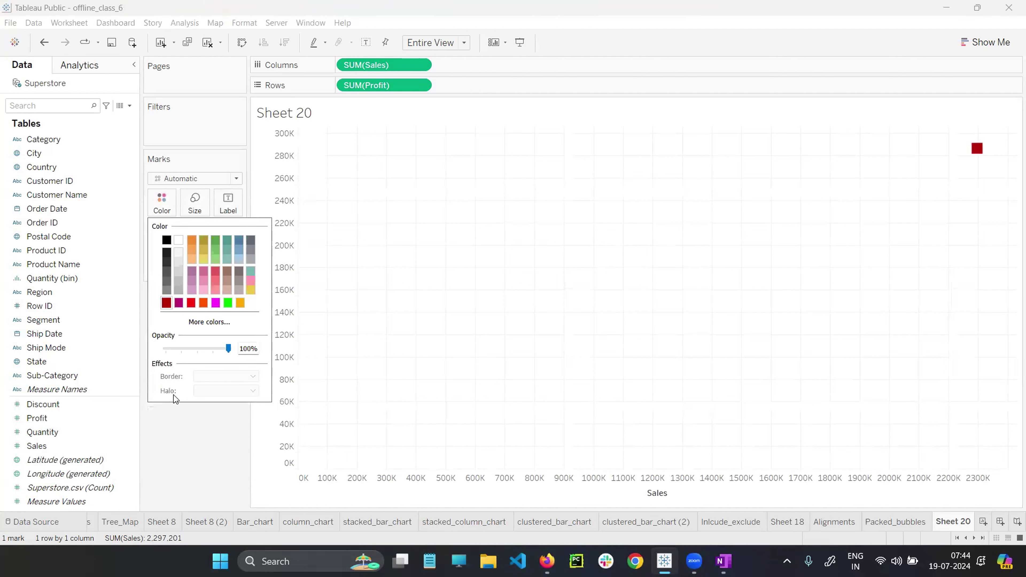
click(214, 403)
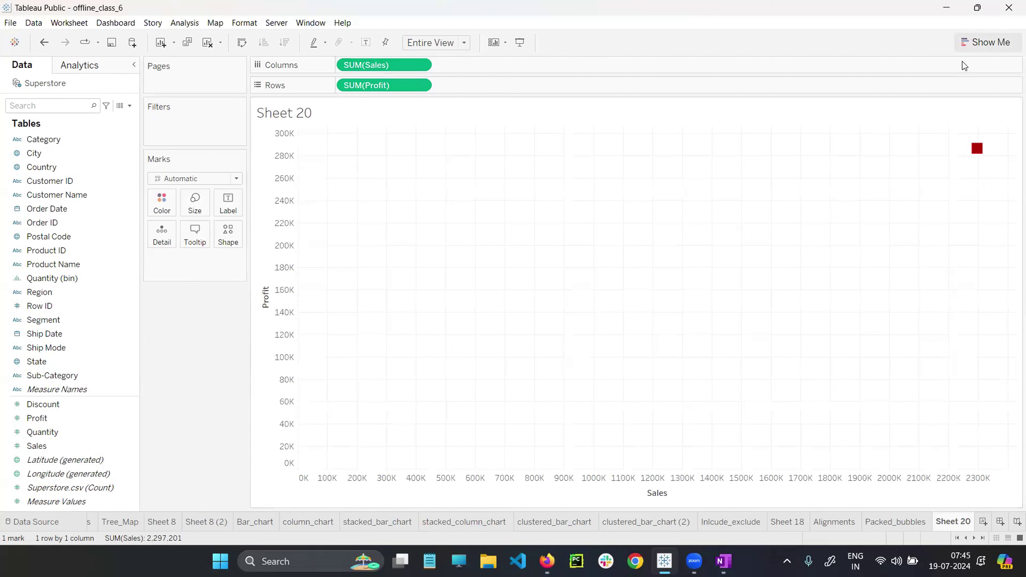
Add Quantity to the scatter plot's marks both as detail and as size.
click(987, 42)
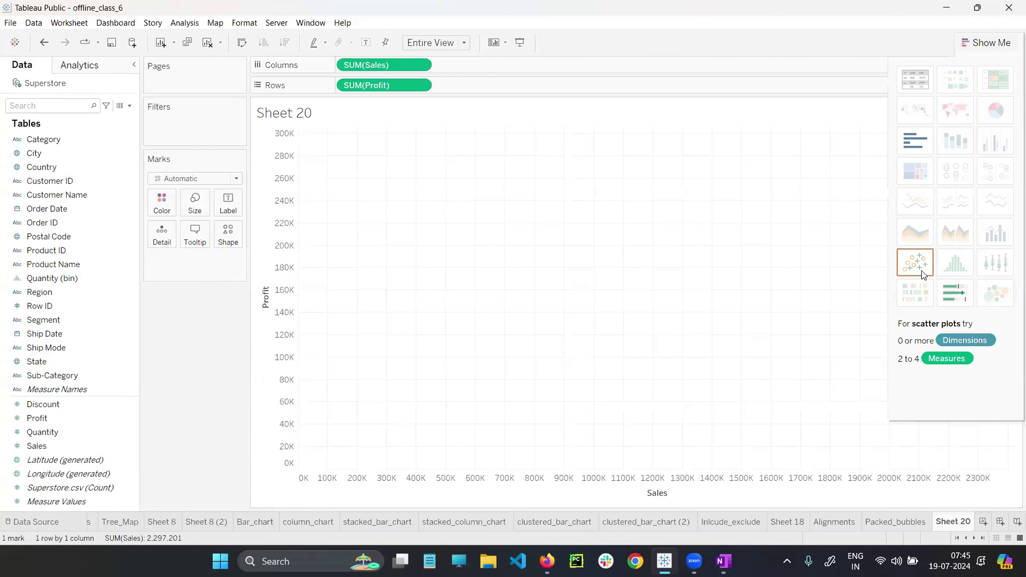
click(51, 437)
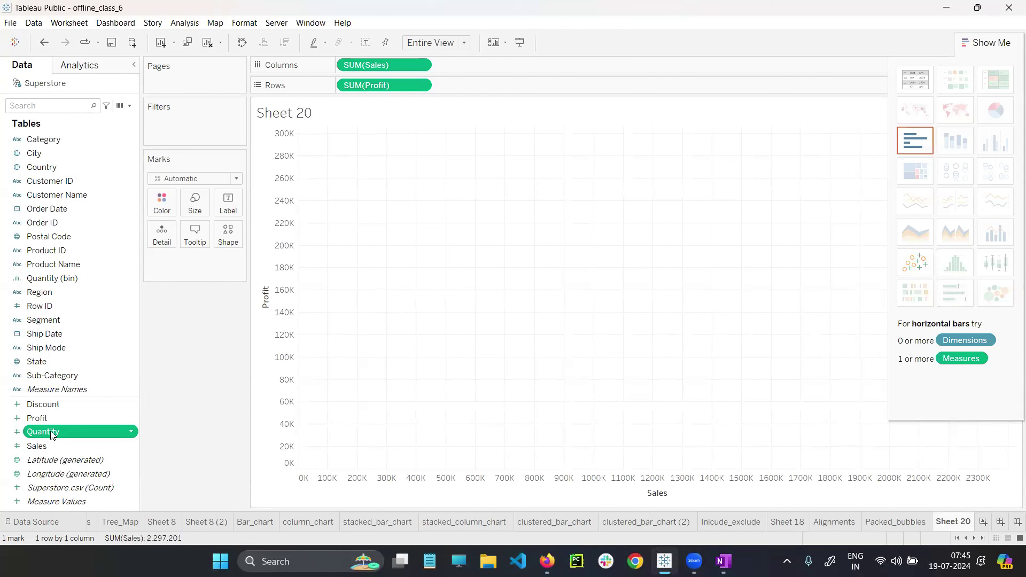
click(52, 436)
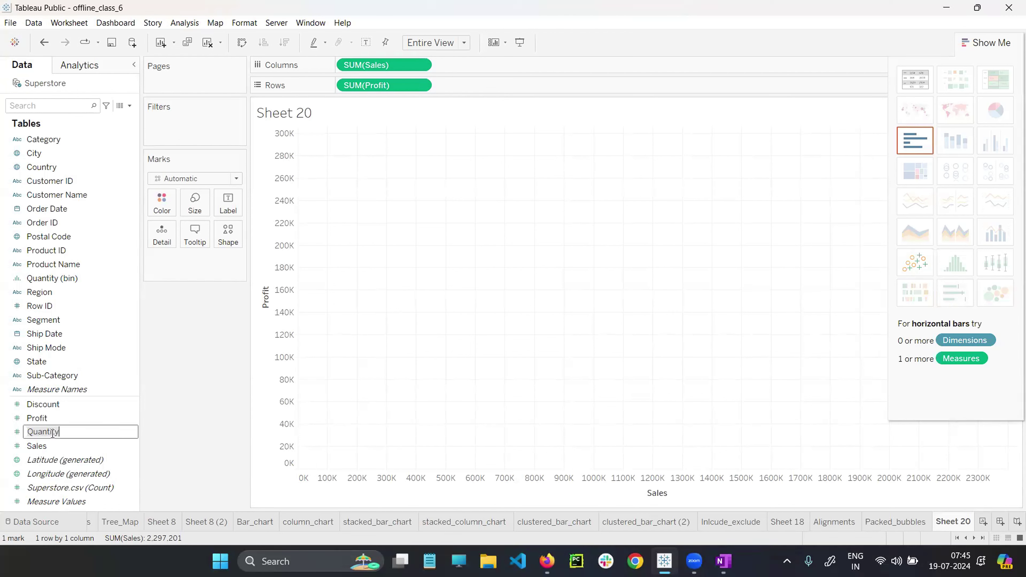
drag(52, 437, 160, 252)
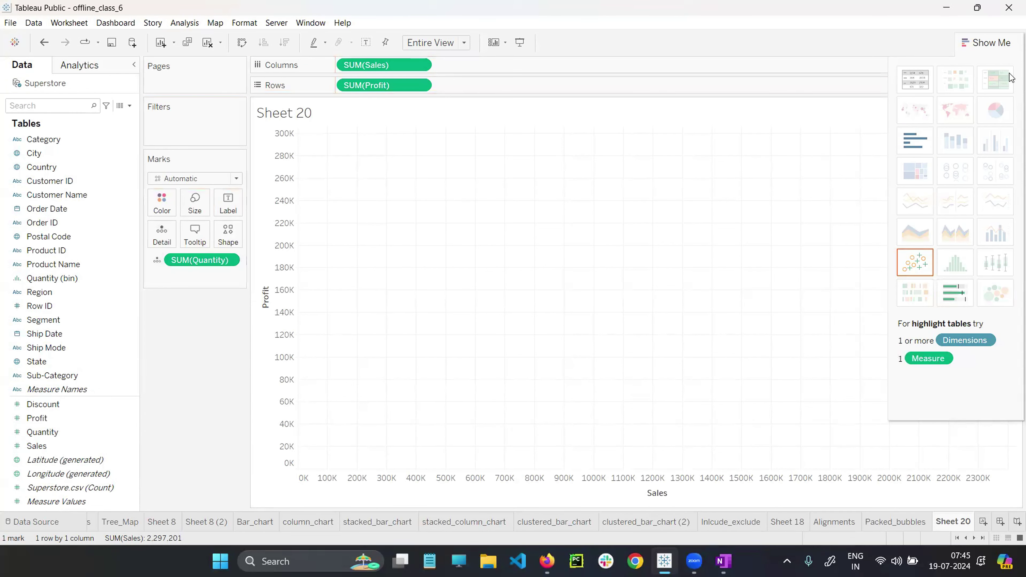
click(986, 43)
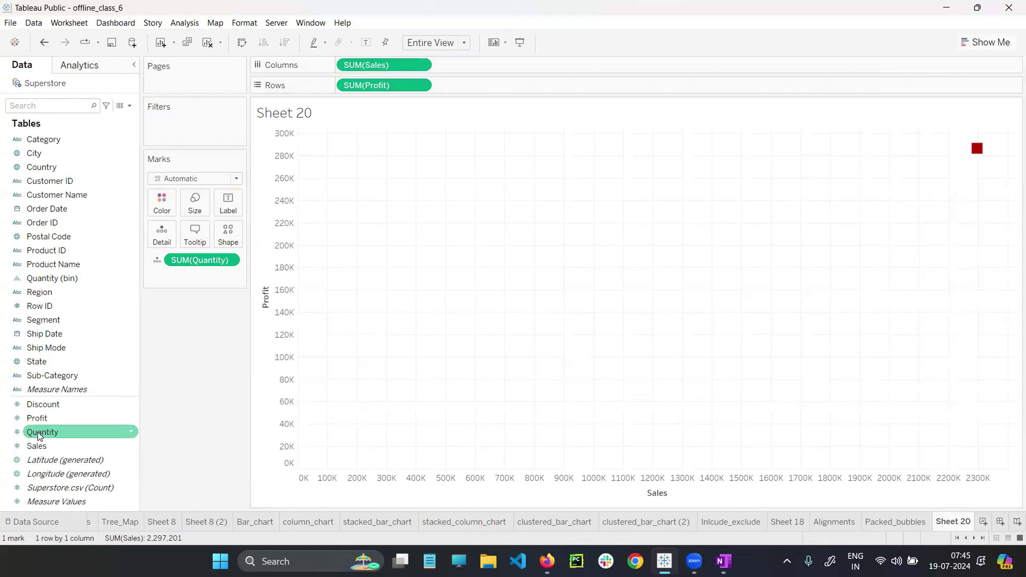
drag(40, 436, 472, 262)
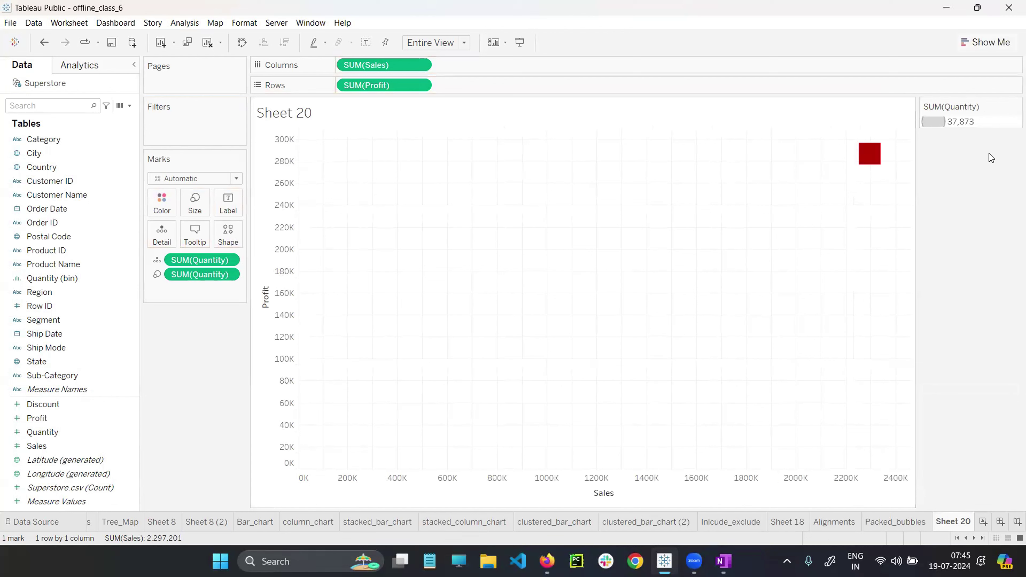
mouse_move(864, 159)
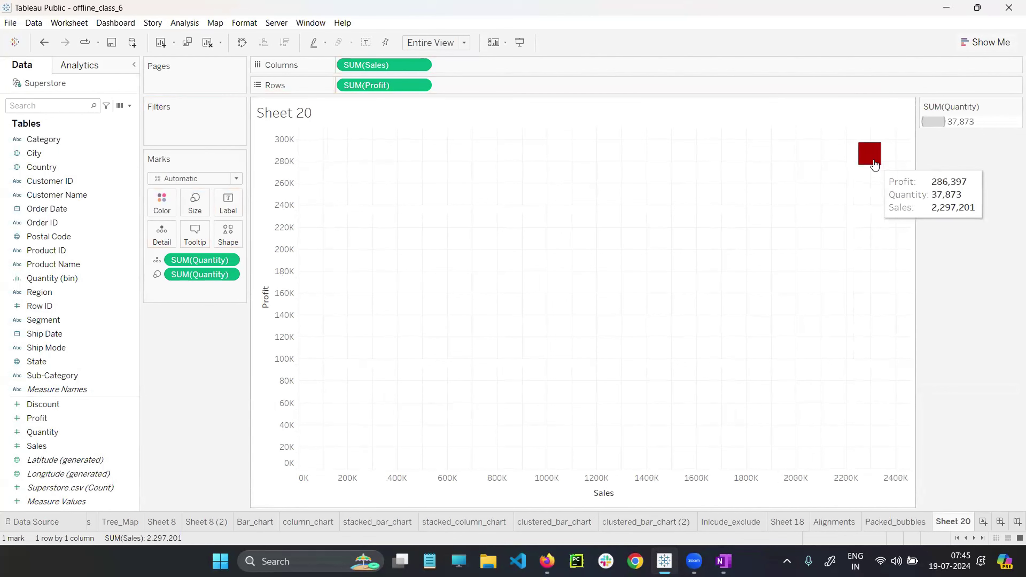
Switch to OneNote and handwrite the list USA = [1, 4, 3, 9, 7] in white below the scatterplot notes.
key(alt+Tab)
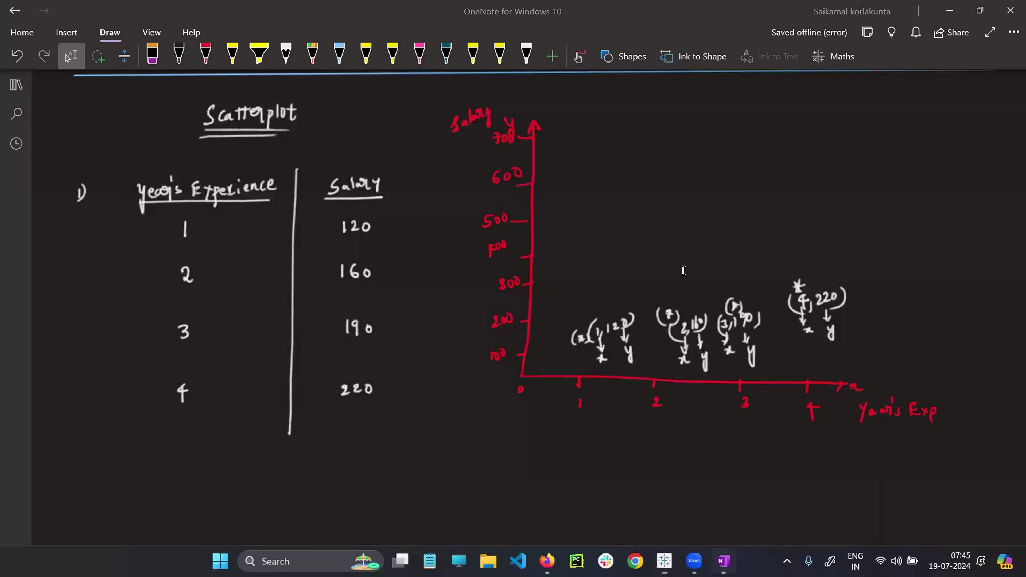
scroll(680, 263, down, 8)
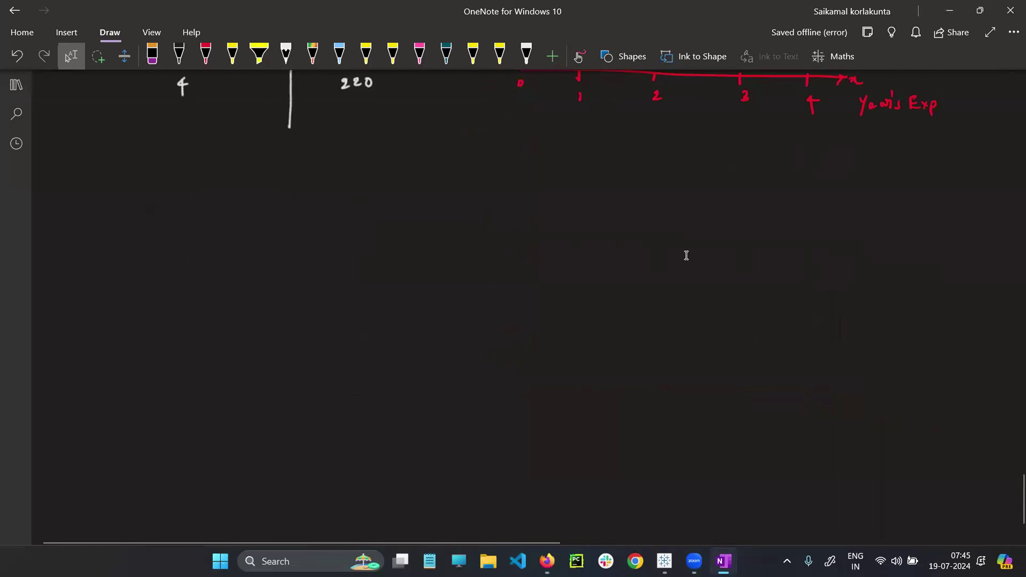
key(Escape)
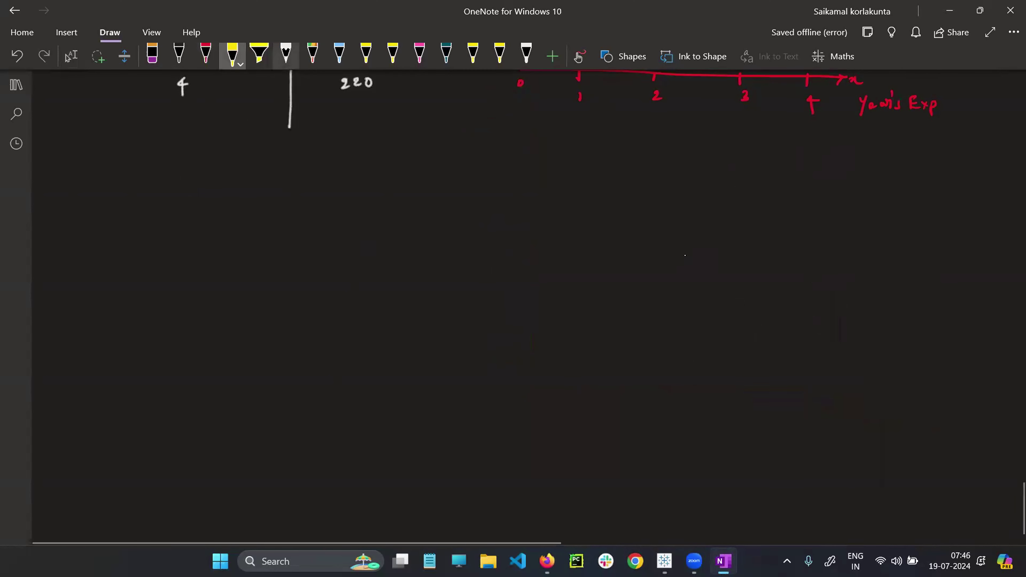
mouse_move(229, 183)
mouse_down()
mouse_move(239, 194)
mouse_move(278, 185)
mouse_up()
mouse_move(271, 190)
mouse_down()
mouse_move(307, 204)
mouse_move(320, 195)
mouse_up()
drag(339, 182, 344, 194)
mouse_move(349, 188)
mouse_down()
mouse_move(348, 197)
mouse_move(378, 195)
mouse_up()
drag(395, 180, 402, 199)
drag(415, 180, 441, 203)
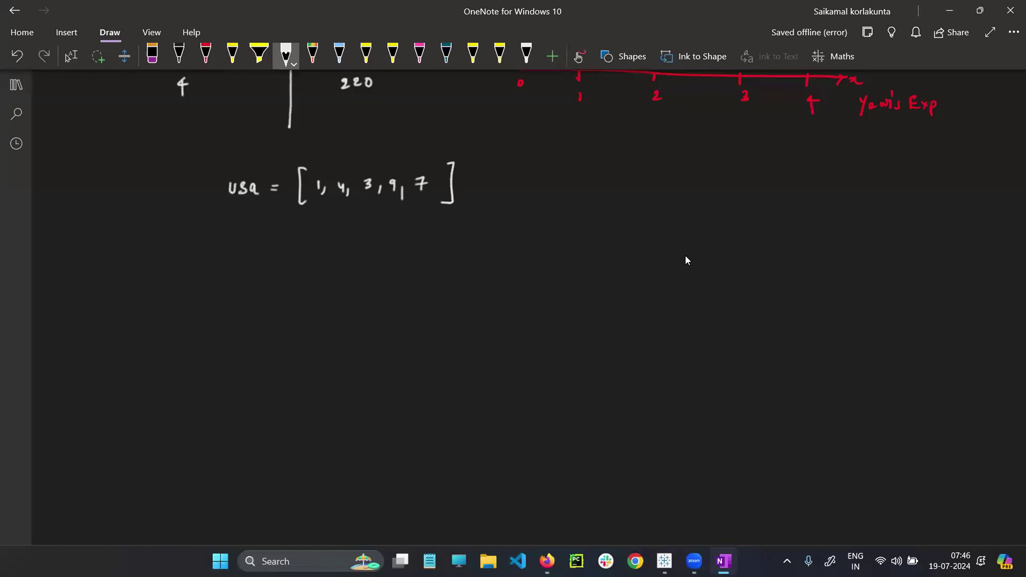
Handwrite the list UK = [4, 7, 3, 2, 9] below the USA list.
drag(225, 229, 238, 239)
mouse_move(247, 225)
mouse_down()
mouse_move(248, 238)
mouse_move(269, 230)
mouse_up()
drag(261, 236, 323, 238)
mouse_move(329, 232)
mouse_down()
mouse_move(326, 243)
mouse_move(346, 225)
mouse_up()
mouse_move(346, 225)
mouse_down()
mouse_move(348, 241)
mouse_move(381, 239)
mouse_up()
drag(401, 227, 413, 235)
mouse_move(419, 233)
mouse_down()
mouse_move(416, 240)
mouse_move(437, 241)
mouse_up()
drag(446, 217, 448, 245)
Handwrite the list India = [1, 9, 2, 8, 6] below the UK list.
mouse_move(225, 274)
mouse_down()
mouse_move(221, 289)
mouse_move(231, 287)
mouse_up()
mouse_move(231, 281)
mouse_down()
mouse_move(242, 274)
mouse_move(247, 286)
mouse_up()
drag(254, 278, 259, 286)
drag(267, 277, 279, 276)
drag(268, 282, 305, 294)
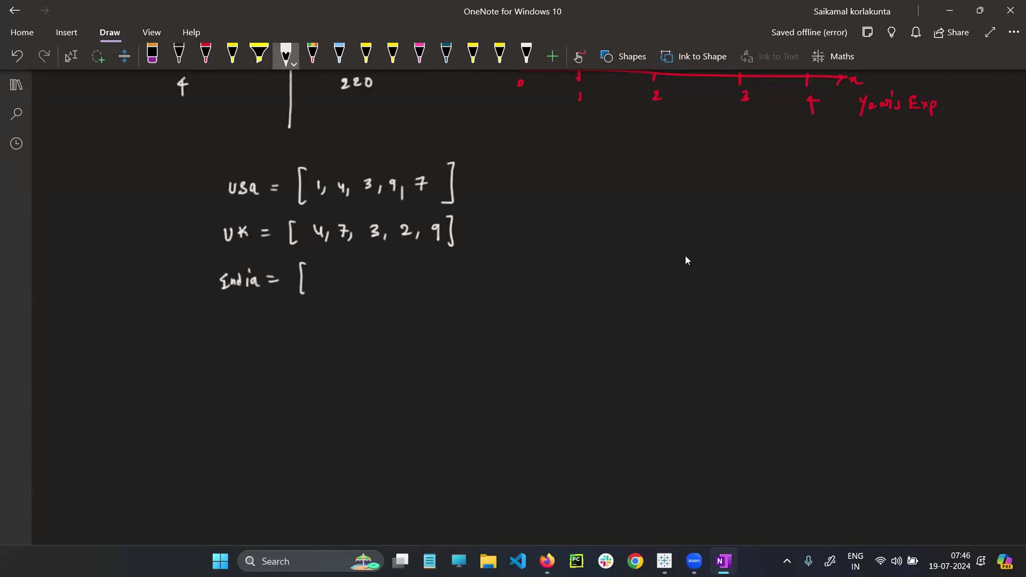
drag(320, 274, 324, 290)
drag(345, 275, 344, 286)
mouse_move(349, 279)
mouse_down()
mouse_move(344, 292)
mouse_move(375, 284)
mouse_up()
mouse_move(380, 278)
mouse_down()
mouse_move(375, 288)
mouse_move(406, 271)
mouse_up()
mouse_move(418, 280)
mouse_down()
mouse_move(414, 287)
mouse_move(438, 278)
mouse_move(441, 287)
mouse_up()
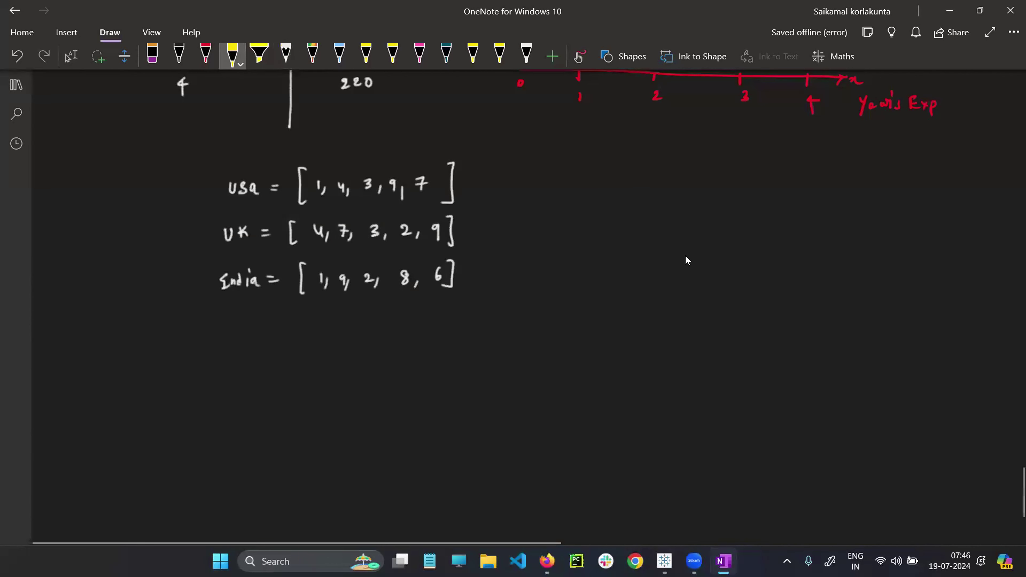
Draw yellow x and y axes beside the country lists and label them USA for x and India for y.
click(232, 54)
drag(605, 364, 917, 365)
drag(924, 364, 928, 368)
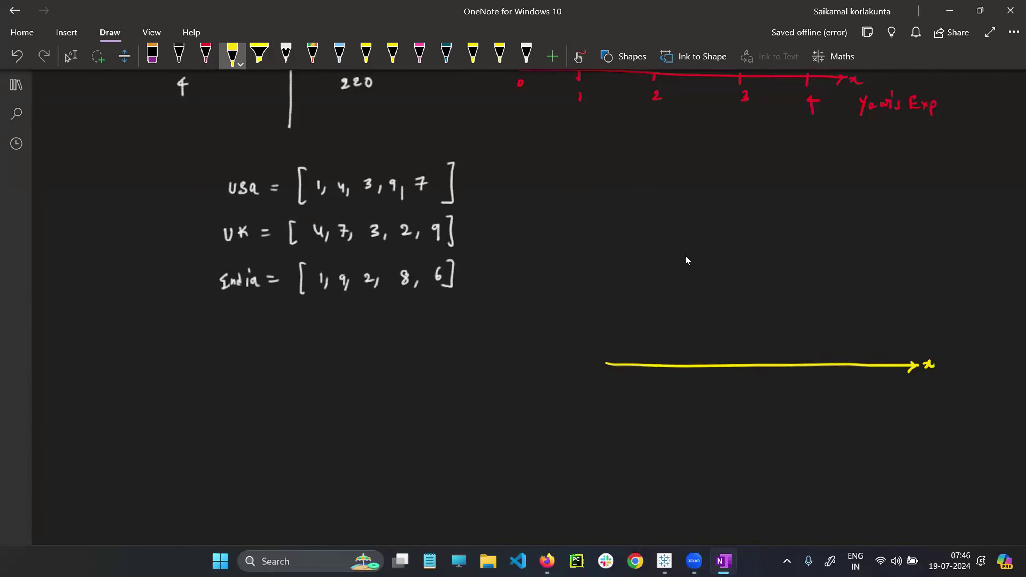
mouse_move(607, 363)
mouse_down()
mouse_move(613, 147)
mouse_move(623, 160)
mouse_move(584, 163)
mouse_move(589, 153)
mouse_up()
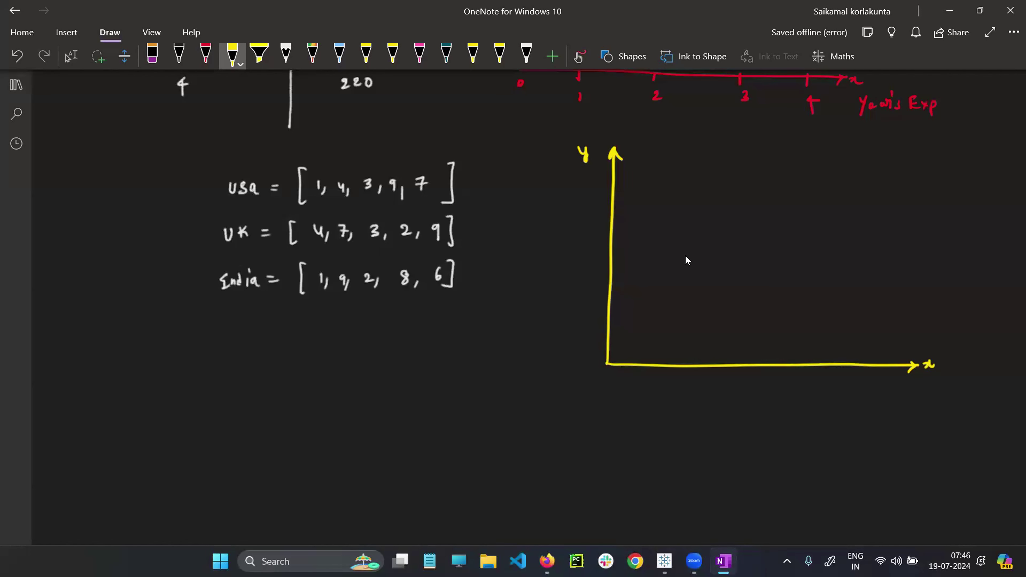
drag(932, 385, 961, 394)
mouse_move(552, 169)
mouse_down()
mouse_move(547, 181)
mouse_move(554, 165)
mouse_up()
mouse_move(546, 187)
mouse_down()
mouse_move(566, 161)
mouse_move(585, 172)
mouse_up()
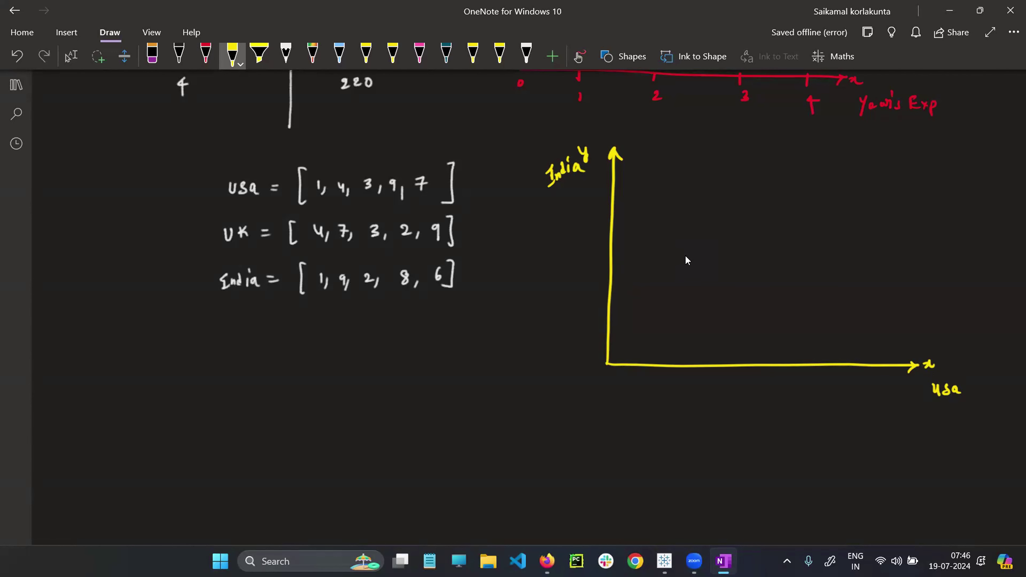
Mark the x axis with light-blue ticks numbered 1 to 9.
click(339, 54)
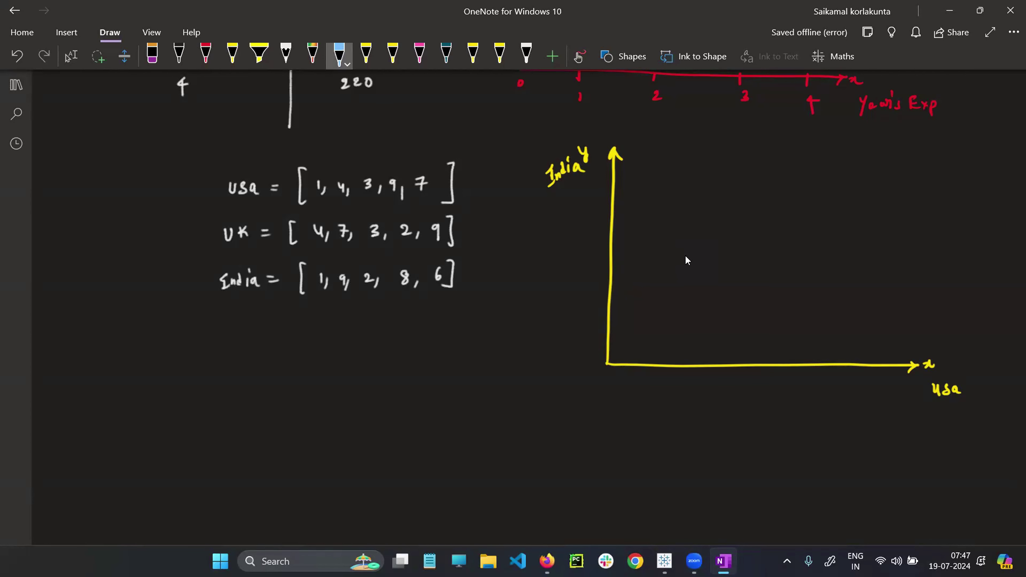
mouse_move(620, 357)
mouse_down()
mouse_move(618, 386)
mouse_move(673, 387)
mouse_move(712, 372)
mouse_move(717, 389)
mouse_up()
mouse_move(762, 359)
mouse_down()
mouse_move(771, 386)
mouse_move(799, 372)
mouse_up()
mouse_move(806, 381)
mouse_down()
mouse_move(804, 389)
mouse_move(818, 377)
mouse_up()
mouse_move(845, 360)
mouse_down()
mouse_move(846, 386)
mouse_move(867, 371)
mouse_up()
drag(866, 380, 880, 383)
mouse_move(887, 364)
mouse_down()
mouse_move(890, 387)
mouse_move(908, 370)
mouse_move(915, 392)
mouse_up()
click(916, 380)
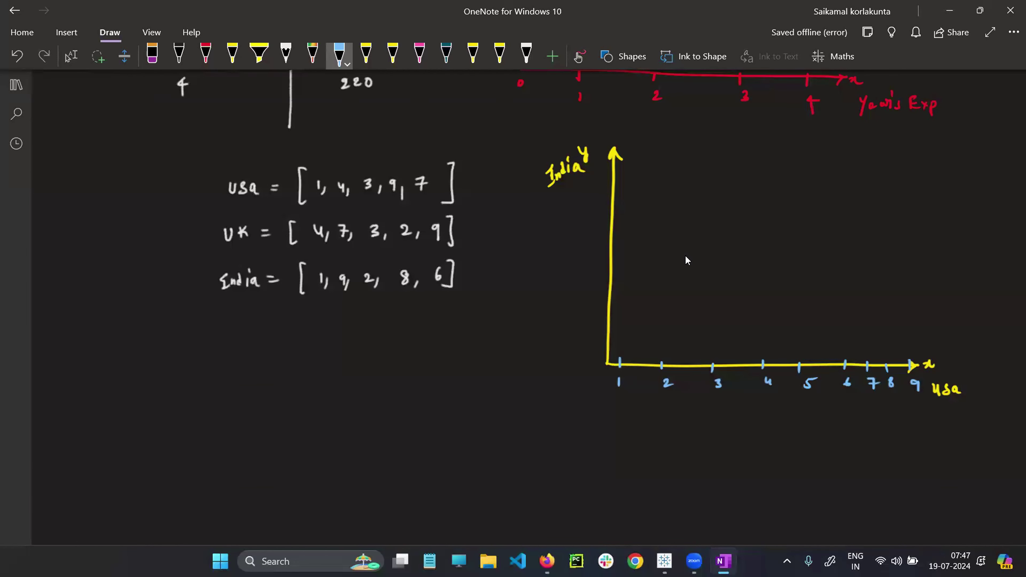
Mark the y axis with light-blue ticks numbered 1 to 9.
drag(600, 337, 610, 336)
mouse_move(579, 334)
mouse_down()
mouse_move(610, 310)
mouse_move(589, 309)
mouse_move(610, 282)
mouse_up()
mouse_move(579, 271)
mouse_down()
mouse_move(586, 282)
mouse_move(617, 255)
mouse_up()
mouse_move(577, 247)
mouse_down()
mouse_move(591, 247)
mouse_move(586, 254)
mouse_up()
mouse_move(608, 224)
mouse_down()
mouse_move(621, 224)
mouse_move(586, 220)
mouse_move(613, 199)
mouse_up()
mouse_move(592, 187)
mouse_down()
mouse_move(589, 197)
mouse_move(613, 179)
mouse_move(601, 174)
mouse_move(612, 160)
mouse_up()
mouse_move(593, 149)
mouse_down()
mouse_move(599, 159)
mouse_move(618, 148)
mouse_up()
drag(605, 138, 600, 146)
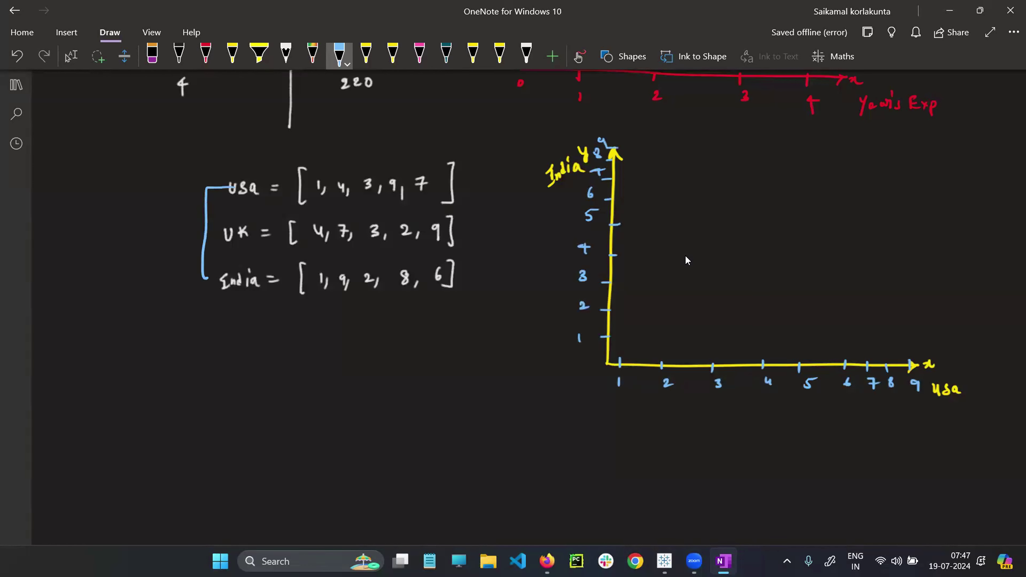
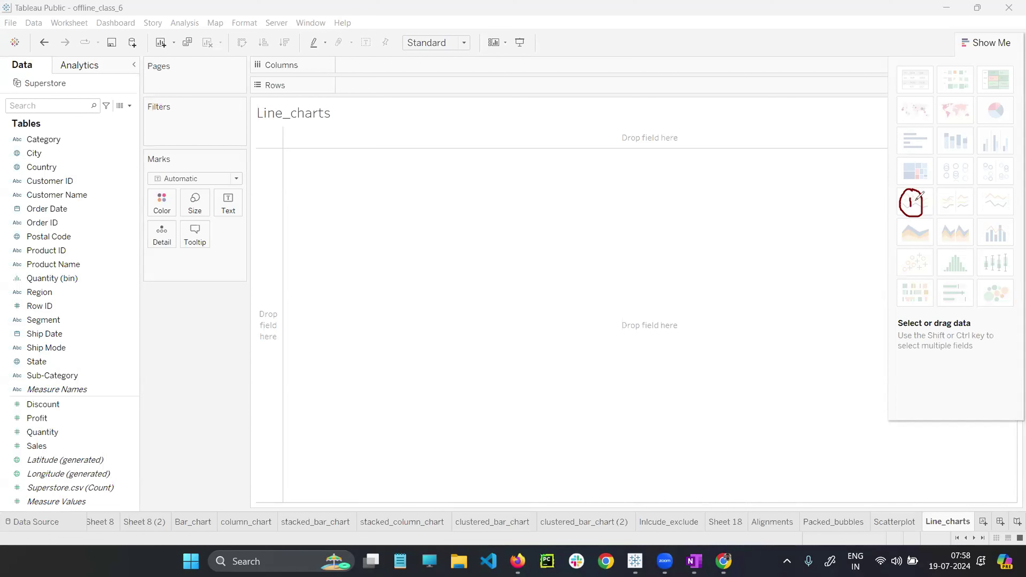
Tick the second line chart type in Tableau's chart gallery with the annotation pen and clear the annotations.
mouse_move(953, 197)
mouse_down()
mouse_move(964, 211)
mouse_move(955, 202)
mouse_move(998, 189)
mouse_move(1009, 202)
mouse_move(994, 174)
mouse_move(995, 206)
mouse_move(960, 186)
mouse_move(974, 161)
mouse_up()
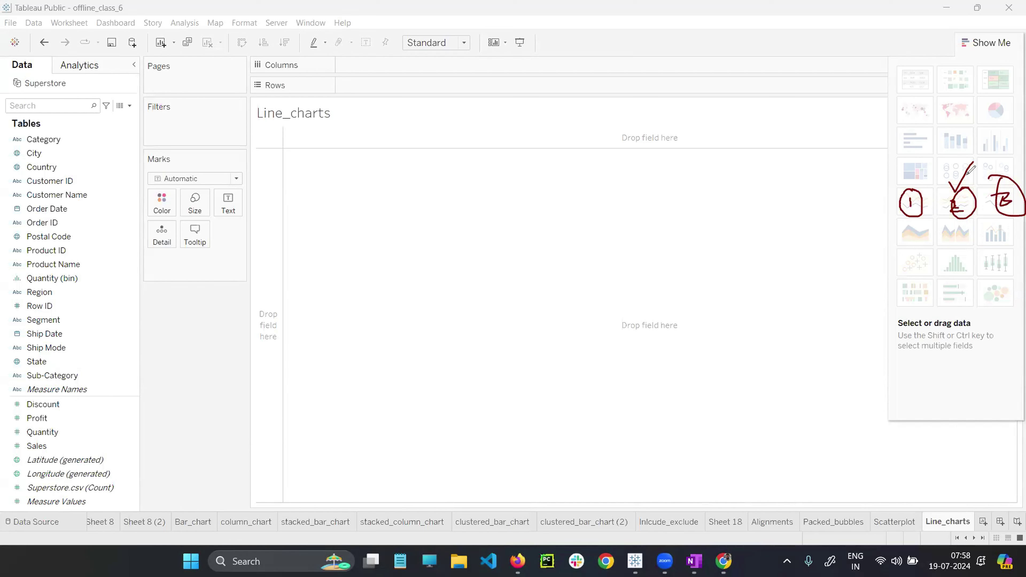
drag(946, 177, 984, 138)
key(Escape)
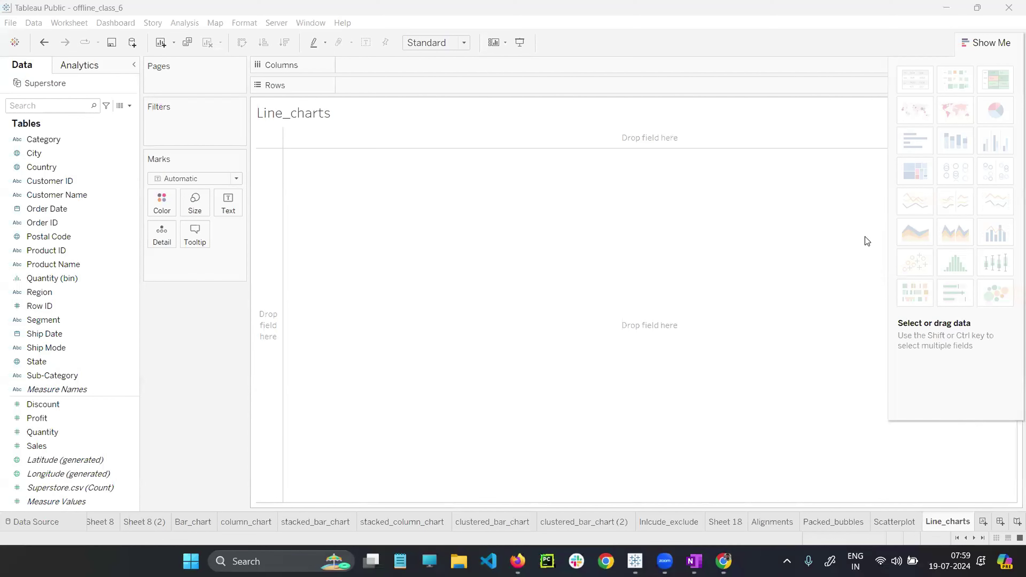
mouse_move(907, 201)
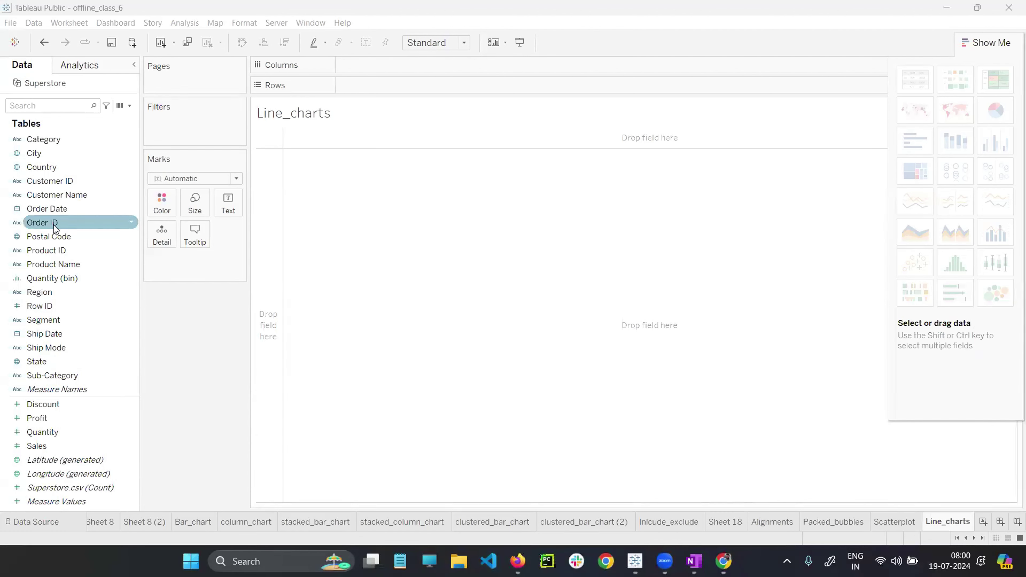
Show the Superstore source data without the table details and select the Order Date column.
click(54, 209)
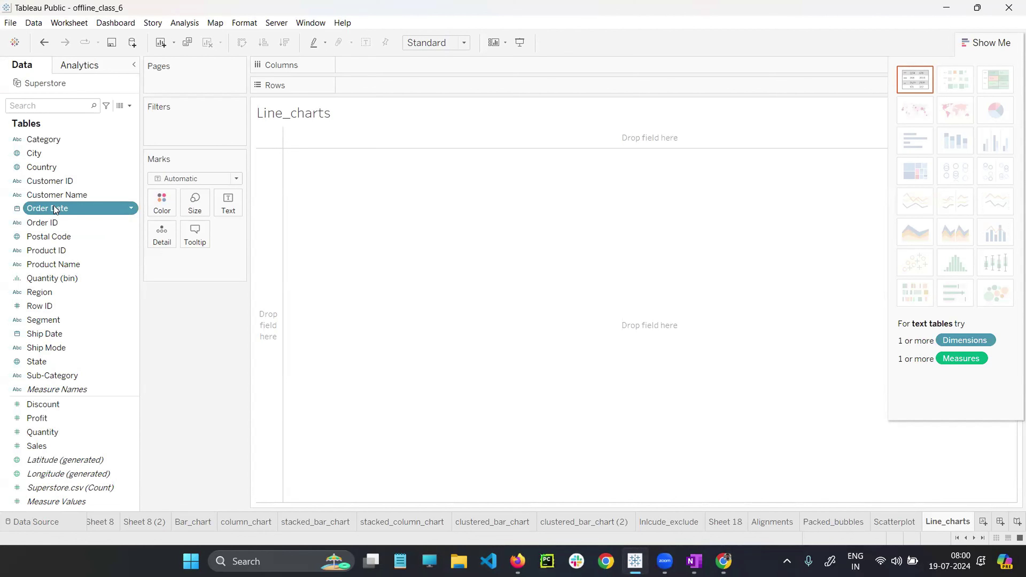
click(47, 525)
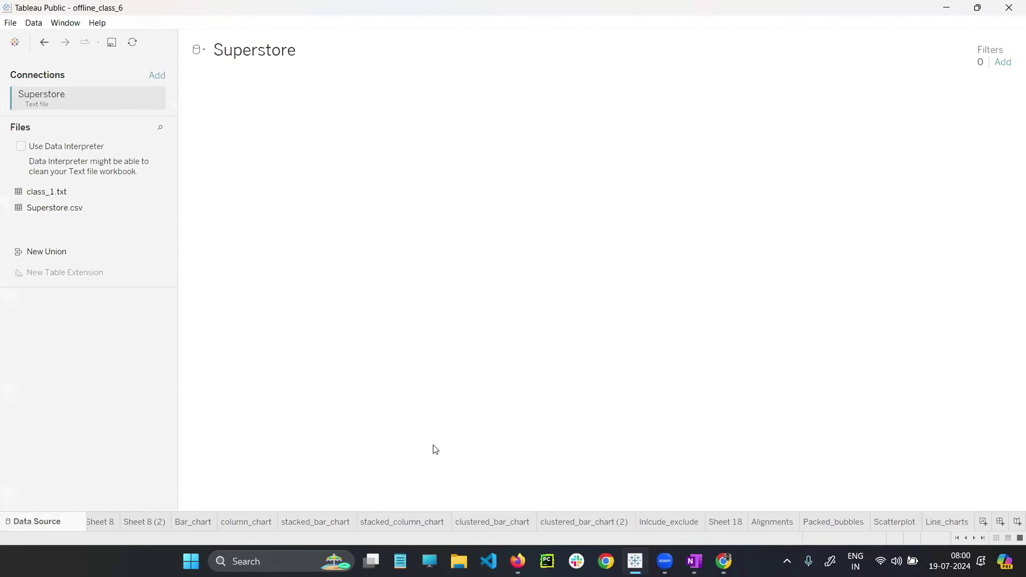
click(464, 343)
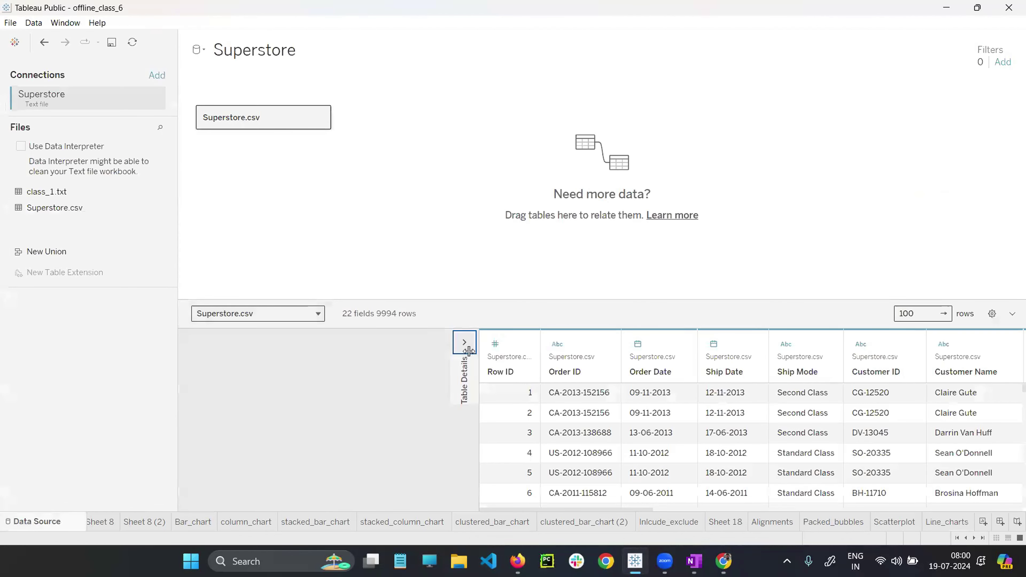
click(399, 355)
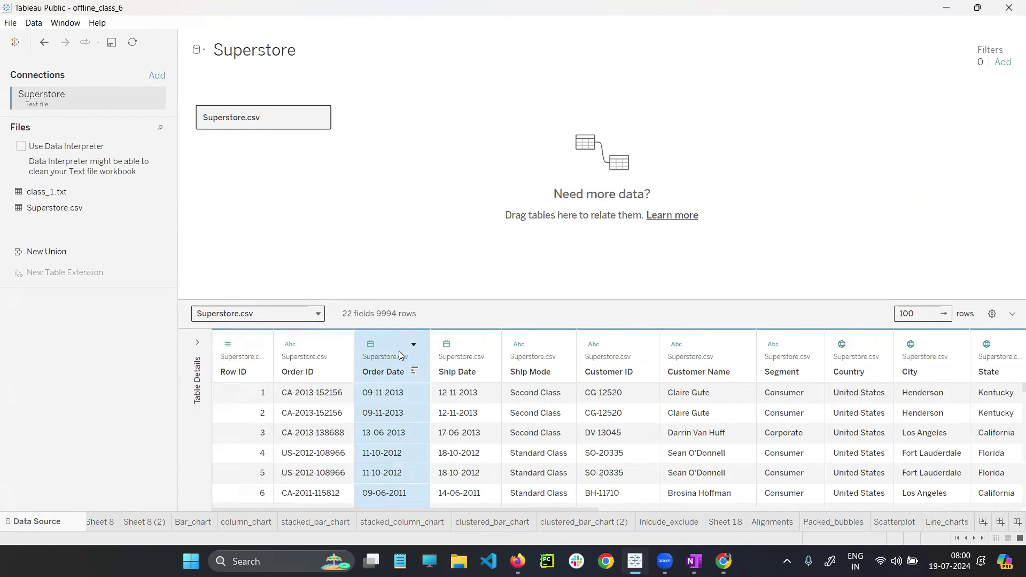
click(38, 220)
mouse_move(363, 383)
mouse_down()
mouse_move(393, 402)
mouse_move(359, 381)
mouse_up()
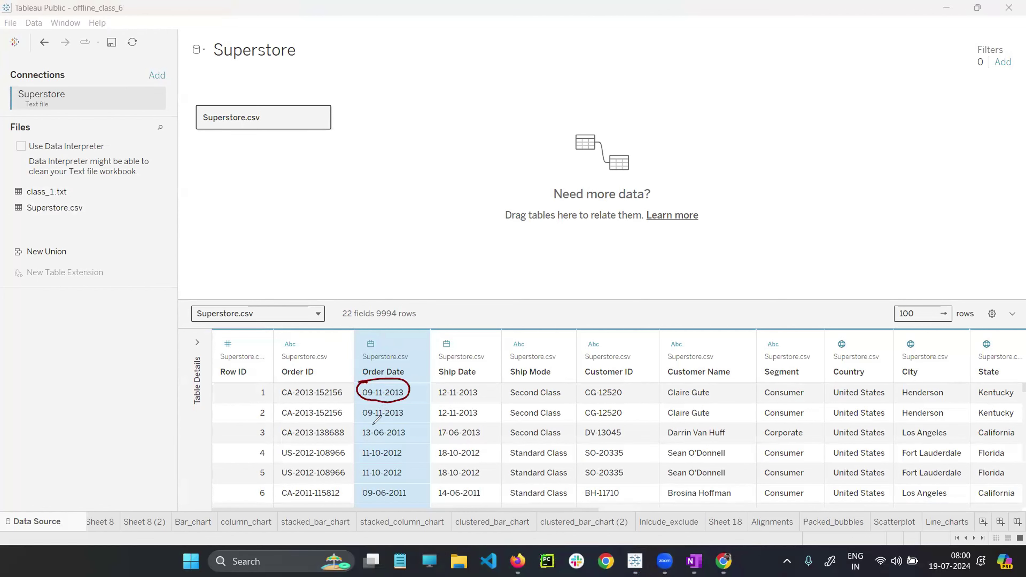
mouse_move(365, 422)
mouse_down()
mouse_move(358, 455)
mouse_move(402, 445)
mouse_up()
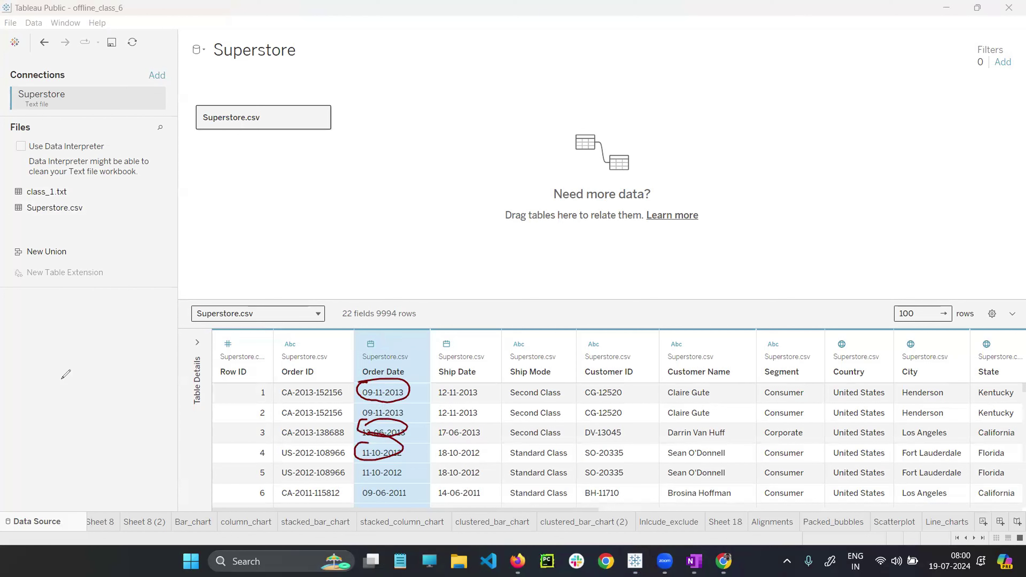
key(e)
Circle the order dates 09-11-2013, 13-06-2013 and 11-10-2012 in red and handwrite them as a list above the data with a downward arrow beside it.
mouse_move(353, 394)
mouse_down()
mouse_move(388, 382)
mouse_move(372, 380)
mouse_up()
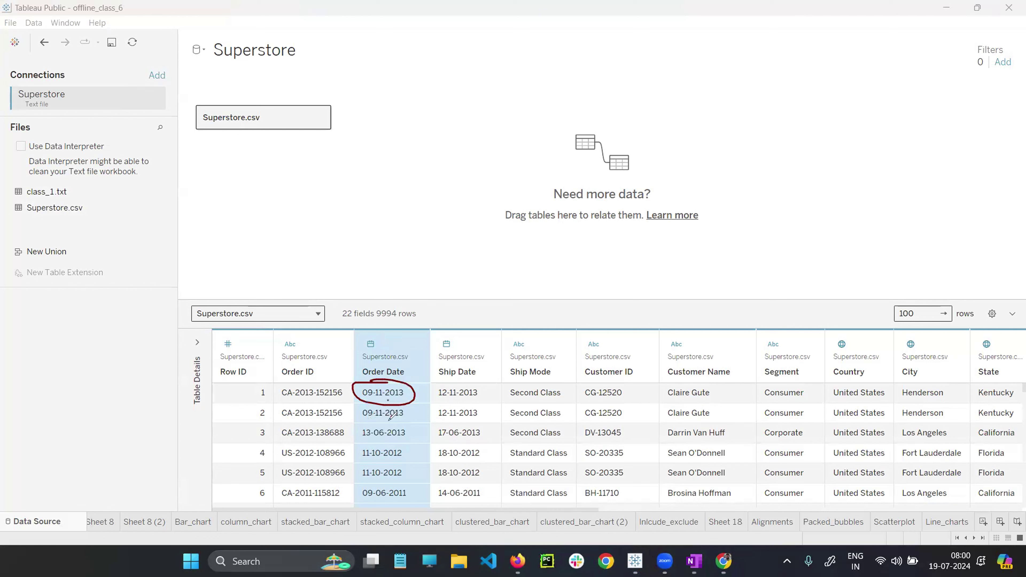
mouse_move(381, 421)
mouse_down()
mouse_move(357, 425)
mouse_move(415, 426)
mouse_move(374, 439)
mouse_move(363, 460)
mouse_move(371, 444)
mouse_up()
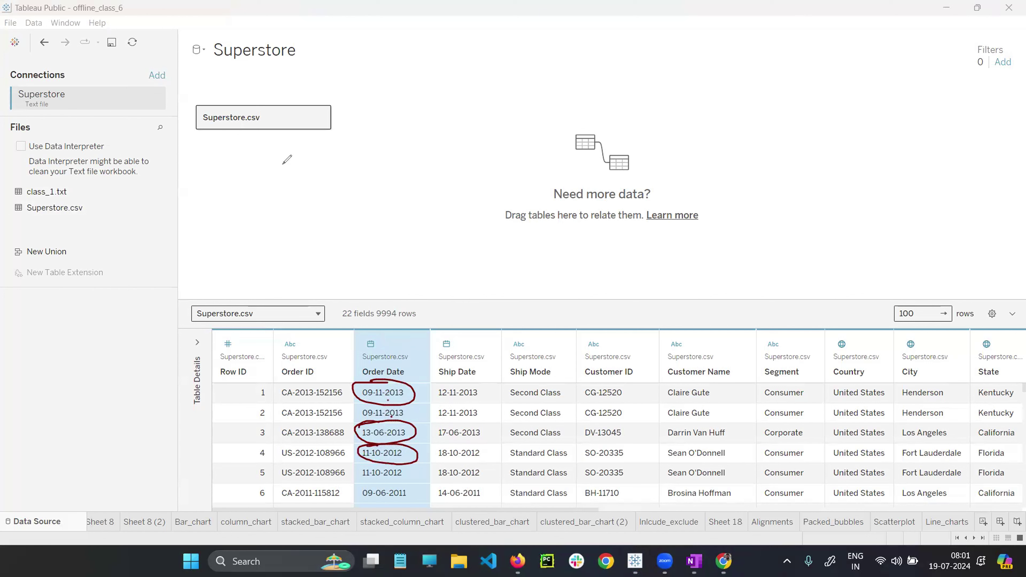
mouse_move(283, 164)
mouse_down()
mouse_move(346, 172)
mouse_move(356, 158)
mouse_move(360, 168)
mouse_up()
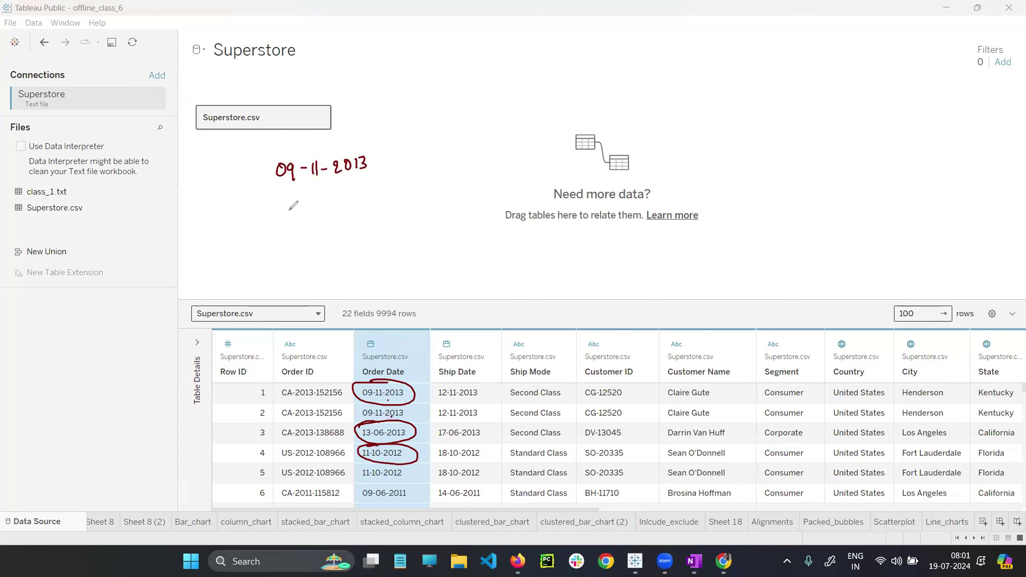
mouse_move(278, 200)
mouse_down()
mouse_move(279, 214)
mouse_move(310, 204)
mouse_up()
mouse_move(319, 197)
mouse_down()
mouse_move(317, 206)
mouse_move(355, 191)
mouse_move(379, 201)
mouse_up()
drag(382, 188, 382, 200)
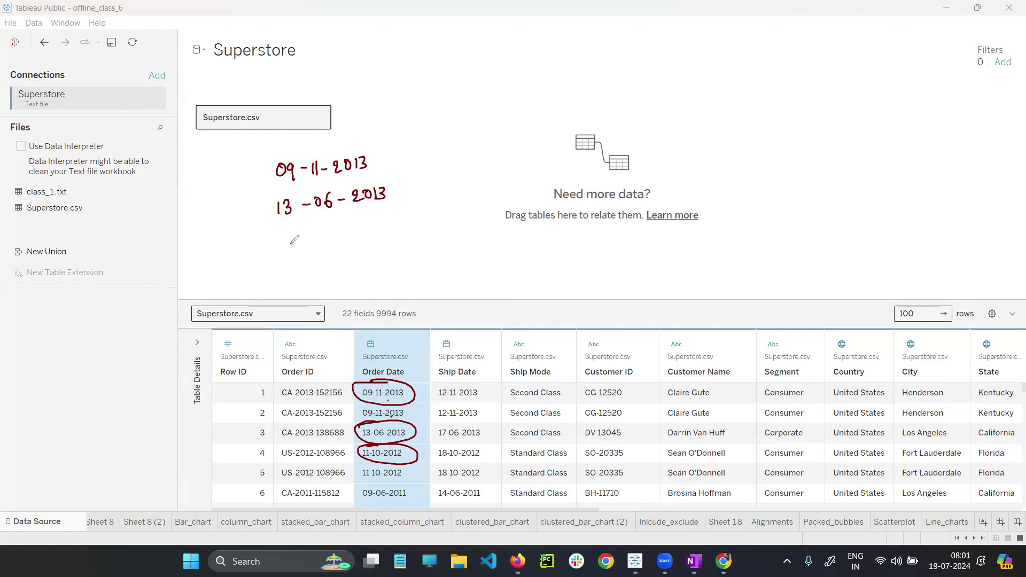
mouse_move(281, 237)
mouse_down()
mouse_move(280, 251)
mouse_move(309, 241)
mouse_up()
mouse_move(313, 235)
mouse_down()
mouse_move(314, 244)
mouse_move(351, 221)
mouse_move(364, 236)
mouse_move(381, 213)
mouse_up()
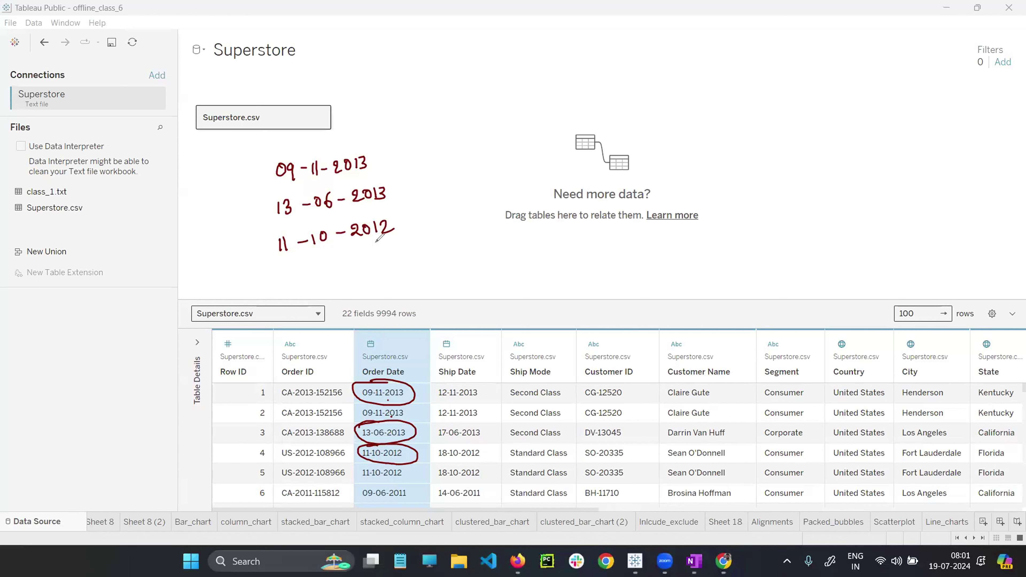
drag(401, 114, 422, 299)
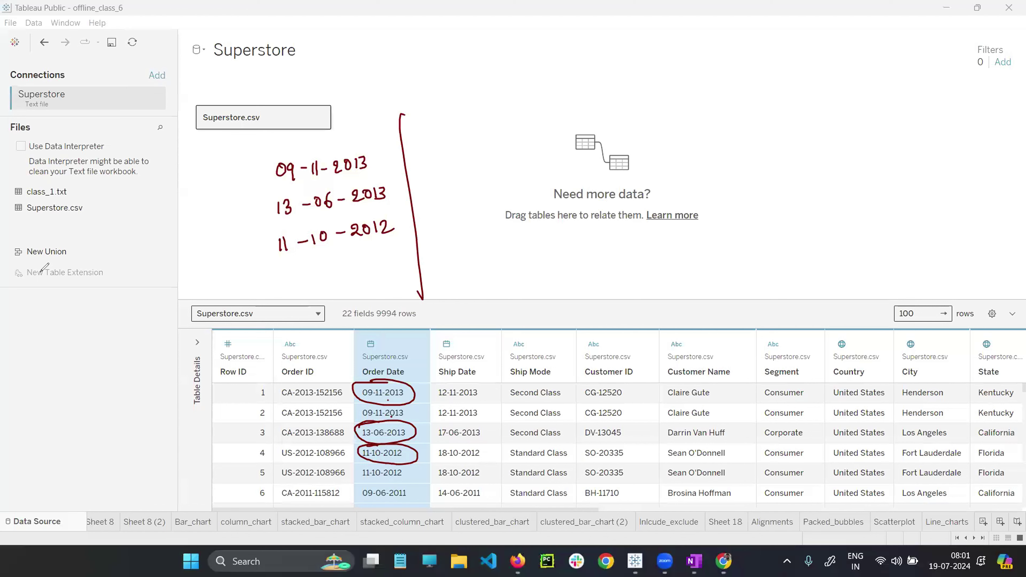
Circle the handwritten 09-11-2013 in green with an arrow and draw a table headed Year, Quarter, Month and day.
mouse_move(346, 144)
mouse_down()
mouse_move(341, 193)
mouse_move(322, 145)
mouse_up()
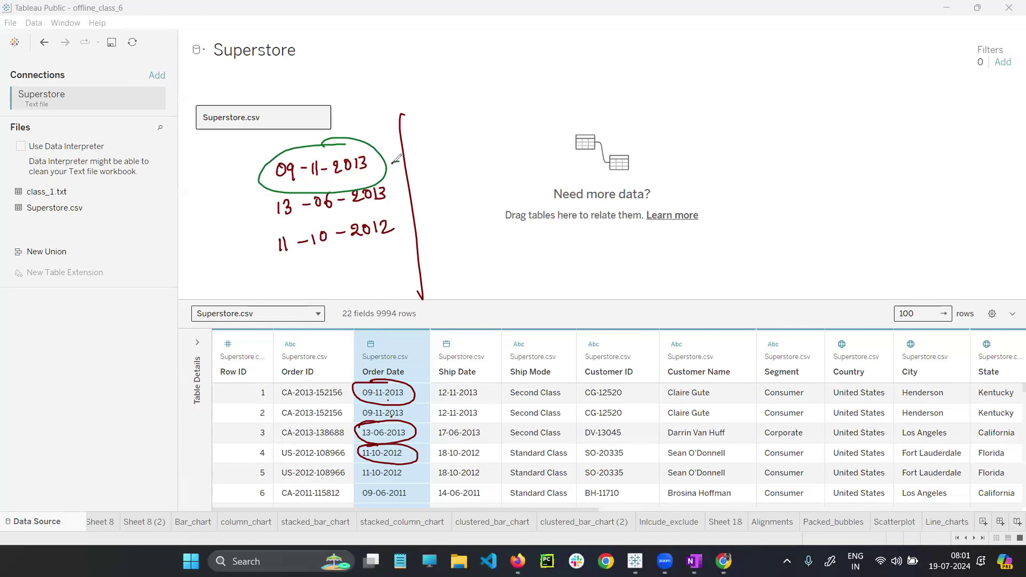
mouse_move(392, 162)
mouse_down()
mouse_move(488, 156)
mouse_move(481, 169)
mouse_up()
drag(680, 104, 683, 123)
drag(692, 109, 713, 119)
drag(722, 90, 710, 296)
mouse_move(734, 108)
mouse_down()
mouse_move(744, 122)
mouse_move(779, 116)
mouse_move(795, 194)
mouse_move(790, 307)
mouse_up()
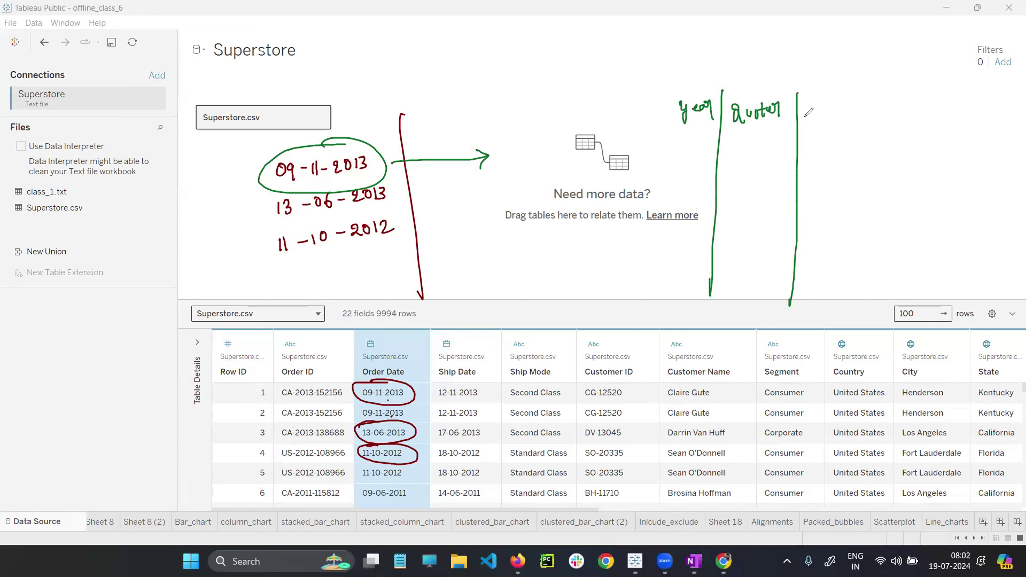
mouse_move(807, 111)
mouse_down()
mouse_move(831, 106)
mouse_move(828, 118)
mouse_move(846, 101)
mouse_move(852, 119)
mouse_up()
drag(856, 91, 857, 314)
mouse_move(876, 108)
mouse_down()
mouse_move(868, 115)
mouse_move(896, 103)
mouse_move(895, 117)
mouse_up()
drag(900, 102, 909, 106)
drag(910, 101, 906, 122)
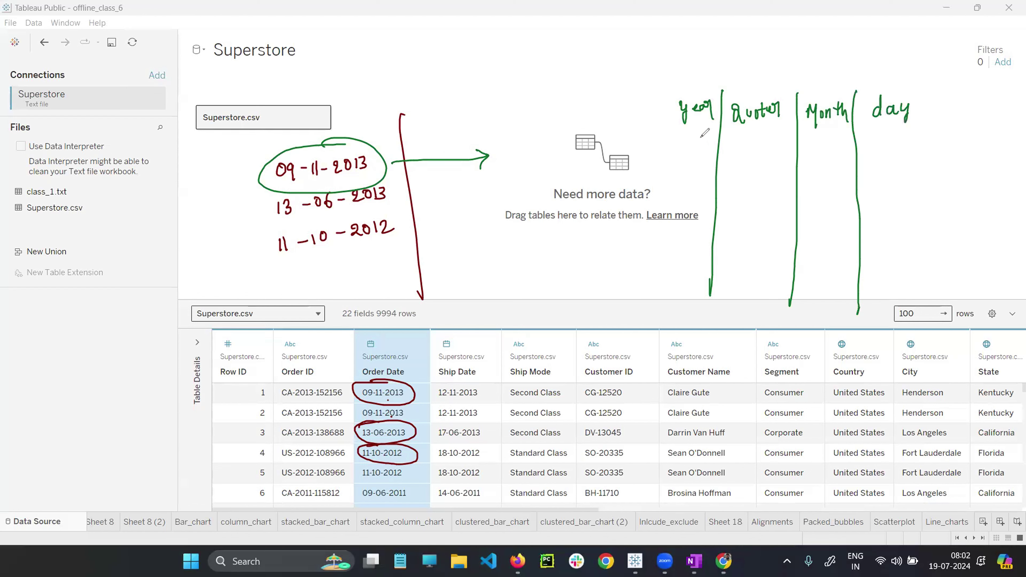
drag(667, 130, 968, 131)
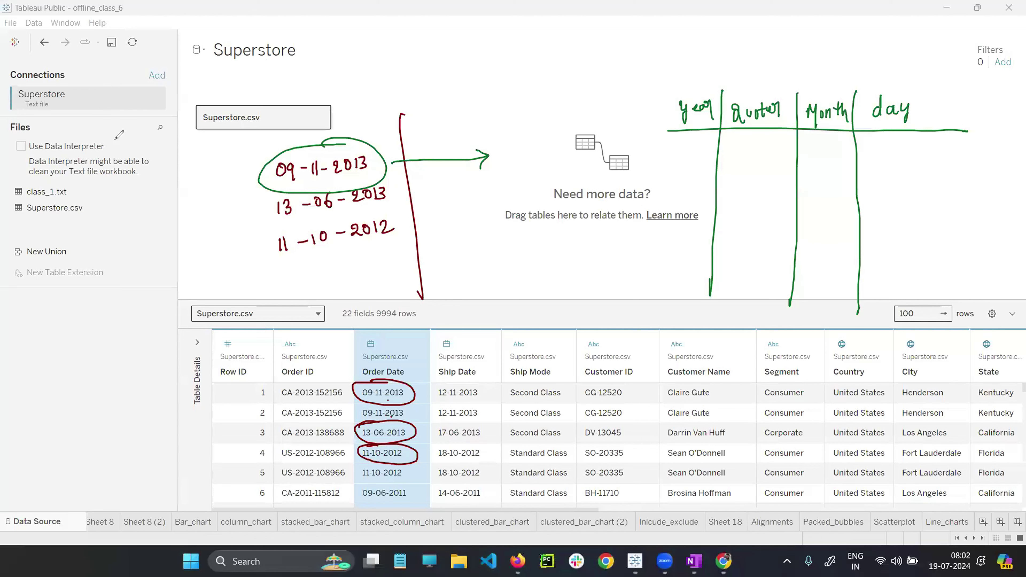
Draw a green tree over the connections area that splits year into Q1, Q2, Q3 and Q4.
mouse_move(117, 139)
mouse_down()
mouse_move(121, 158)
mouse_move(144, 135)
mouse_move(124, 157)
mouse_move(129, 175)
mouse_move(87, 191)
mouse_move(90, 202)
mouse_move(103, 198)
mouse_move(104, 212)
mouse_up()
mouse_move(129, 176)
mouse_down()
mouse_move(136, 212)
mouse_move(159, 170)
mouse_up()
drag(158, 171, 188, 200)
drag(155, 169, 201, 174)
drag(209, 166, 211, 180)
drag(215, 167, 221, 180)
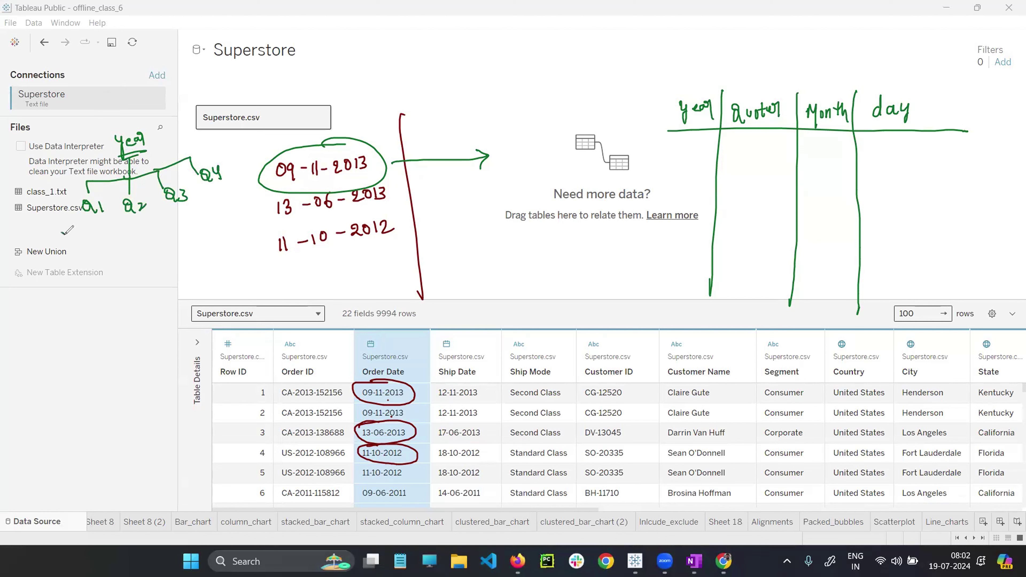
Write the month initials in brackets under each quarter of the tree, with dividing lines between the quarters.
drag(67, 232, 64, 242)
drag(70, 234, 74, 250)
drag(71, 243, 95, 250)
mouse_move(102, 198)
mouse_down()
mouse_move(111, 269)
mouse_move(123, 226)
mouse_move(134, 242)
mouse_move(152, 240)
mouse_move(122, 249)
mouse_up()
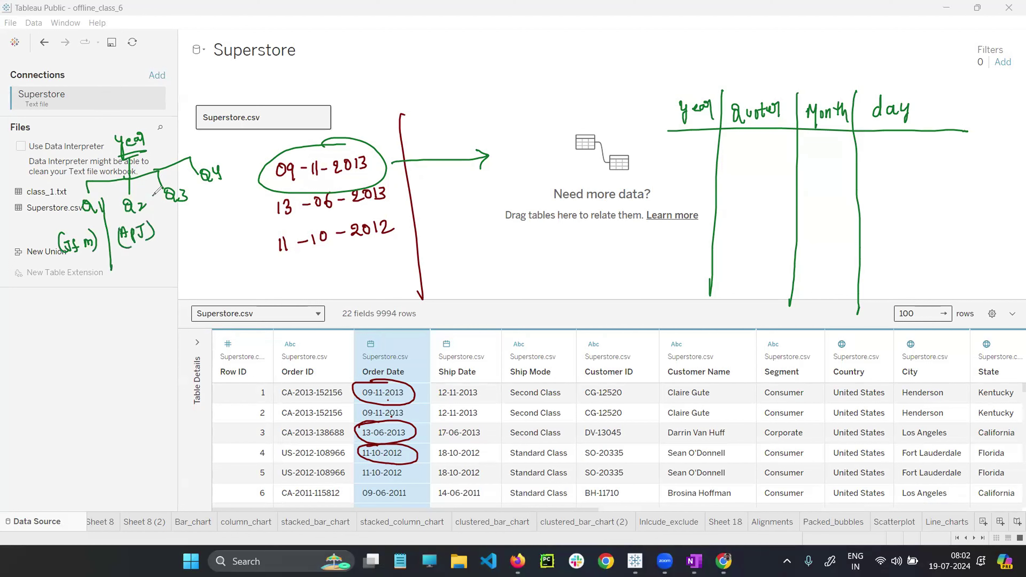
drag(161, 187, 171, 254)
mouse_move(173, 217)
mouse_down()
mouse_move(168, 229)
mouse_move(184, 217)
mouse_up()
drag(190, 214, 202, 223)
drag(173, 215, 170, 237)
drag(201, 182, 220, 238)
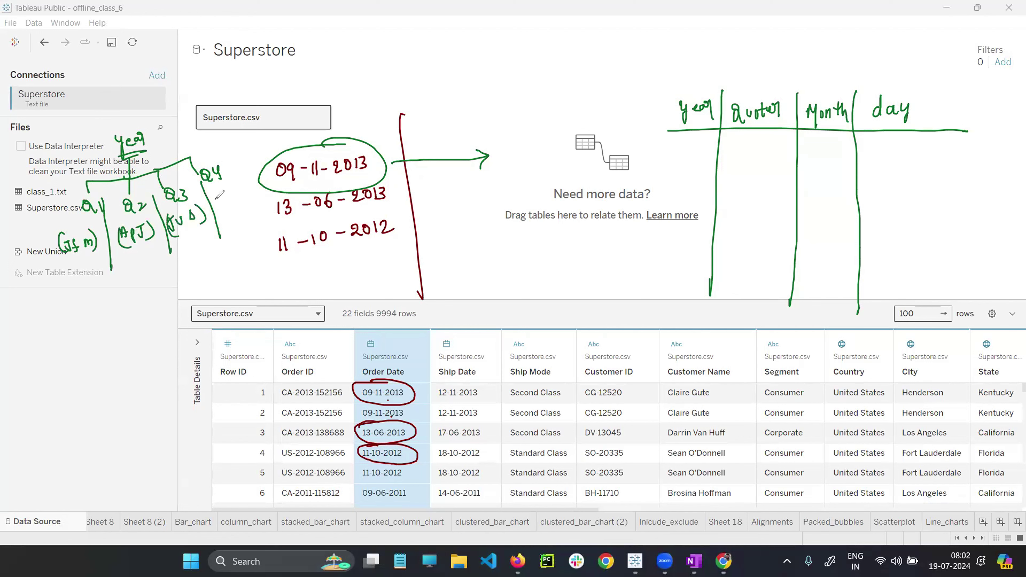
mouse_move(220, 197)
mouse_down()
mouse_move(242, 176)
mouse_move(242, 197)
mouse_move(217, 207)
mouse_up()
Break down 09-11-2013 in the table's first row as year 2013, quarter Q4, month 11 and day 09, and tick the row.
drag(310, 175, 342, 178)
drag(308, 180, 345, 175)
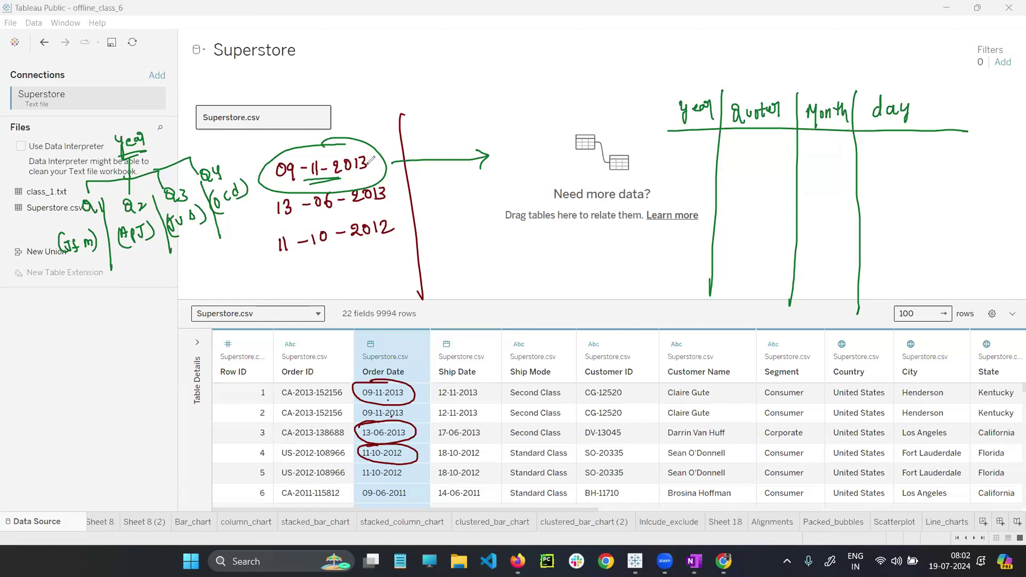
drag(296, 153, 276, 184)
mouse_move(891, 149)
mouse_down()
mouse_move(908, 145)
mouse_move(905, 172)
mouse_up()
drag(821, 146, 826, 158)
drag(668, 153, 677, 163)
drag(683, 152, 690, 160)
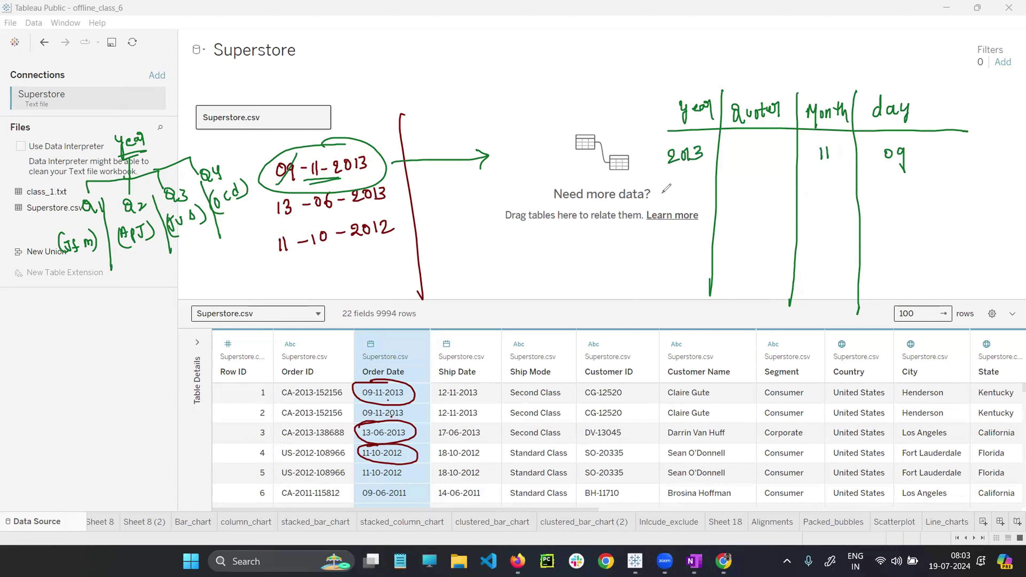
mouse_move(754, 143)
mouse_down()
mouse_move(745, 151)
mouse_move(756, 160)
mouse_move(768, 155)
mouse_up()
drag(766, 148, 767, 164)
drag(915, 149, 964, 124)
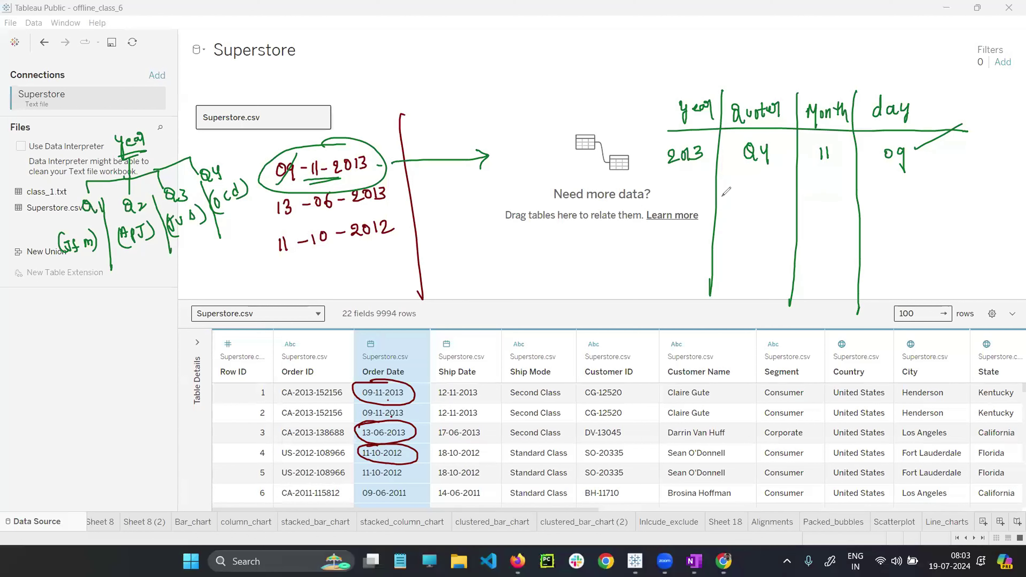
Fill the table's second row with year 2013, quarter Q2, month 06 and day 13.
mouse_move(665, 190)
mouse_down()
mouse_move(675, 202)
mouse_move(681, 193)
mouse_up()
drag(688, 189, 690, 205)
drag(818, 197, 826, 204)
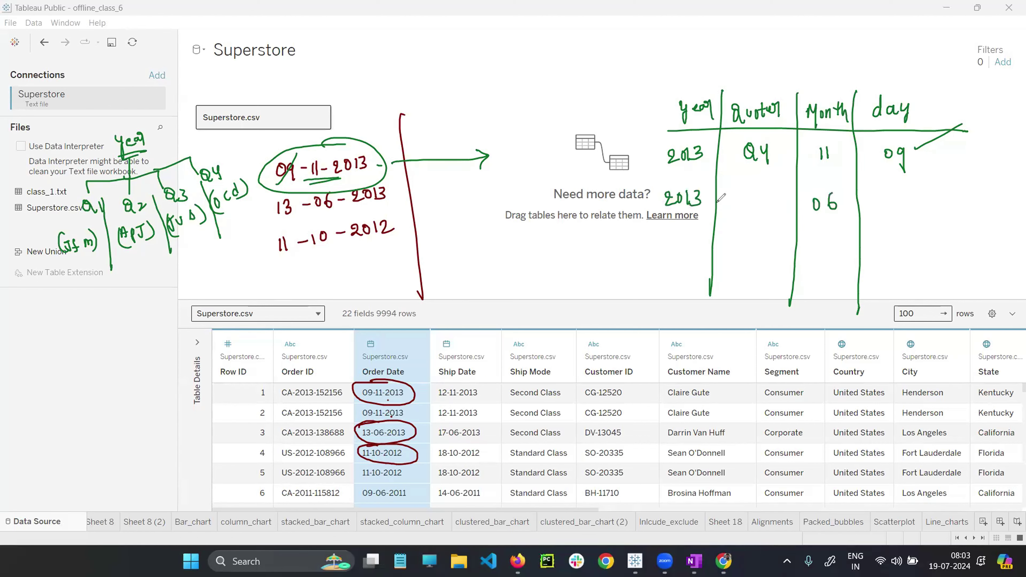
mouse_move(750, 190)
mouse_down()
mouse_move(741, 198)
mouse_move(752, 191)
mouse_up()
drag(748, 201, 776, 202)
mouse_move(887, 194)
mouse_down()
mouse_move(887, 209)
mouse_move(900, 201)
mouse_move(891, 208)
mouse_up()
Fill the table's third row with year 2012, quarter Q4, month 10 and day 11, and leave annotation mode.
drag(897, 242, 897, 259)
drag(903, 243, 903, 260)
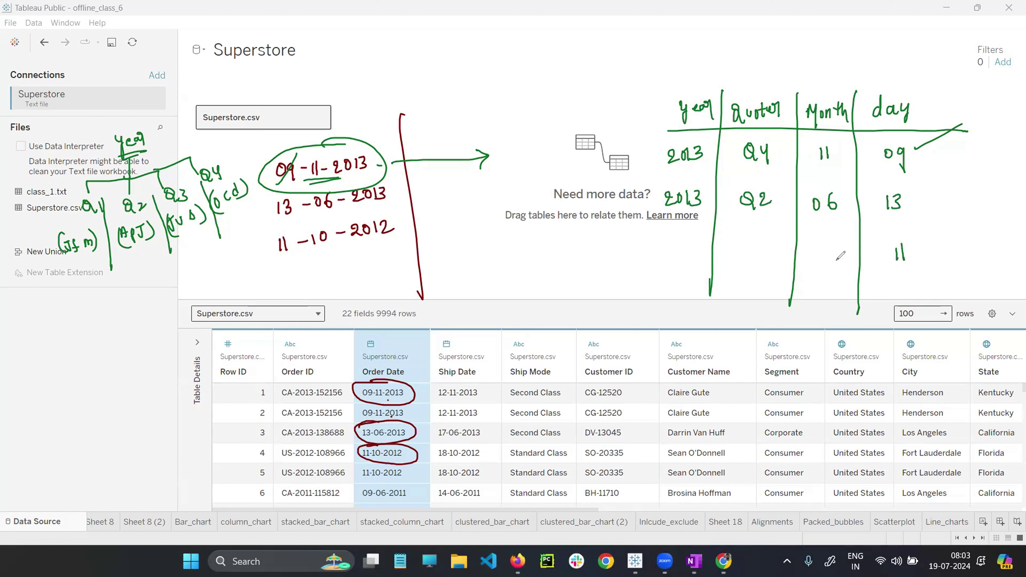
drag(825, 251, 825, 267)
drag(835, 253, 833, 252)
mouse_move(662, 245)
mouse_down()
mouse_move(669, 261)
mouse_move(682, 244)
mouse_move(692, 259)
mouse_up()
drag(697, 245, 708, 255)
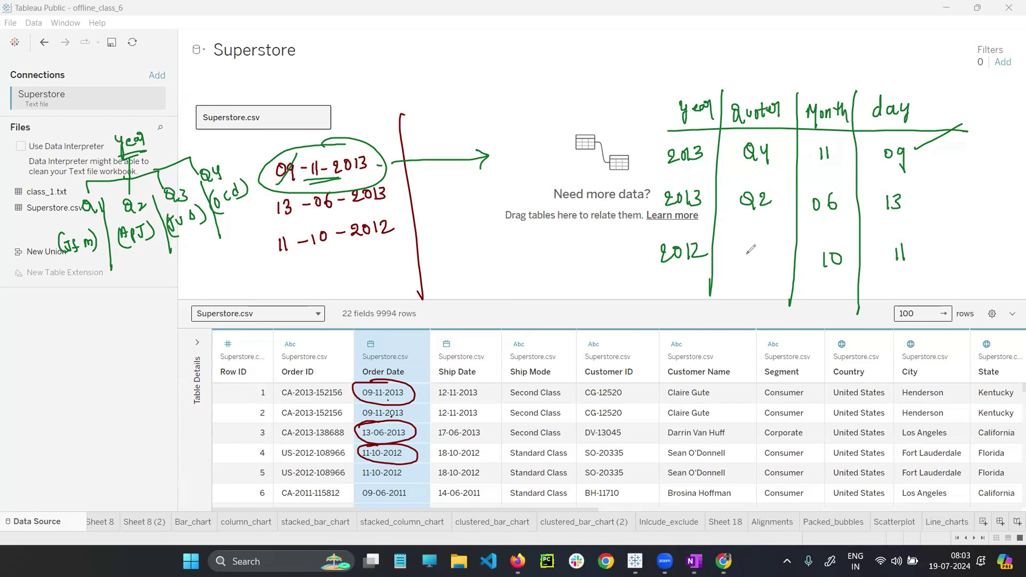
mouse_move(750, 244)
mouse_down()
mouse_move(743, 258)
mouse_move(752, 264)
mouse_move(767, 245)
mouse_move(765, 273)
mouse_up()
key(Escape)
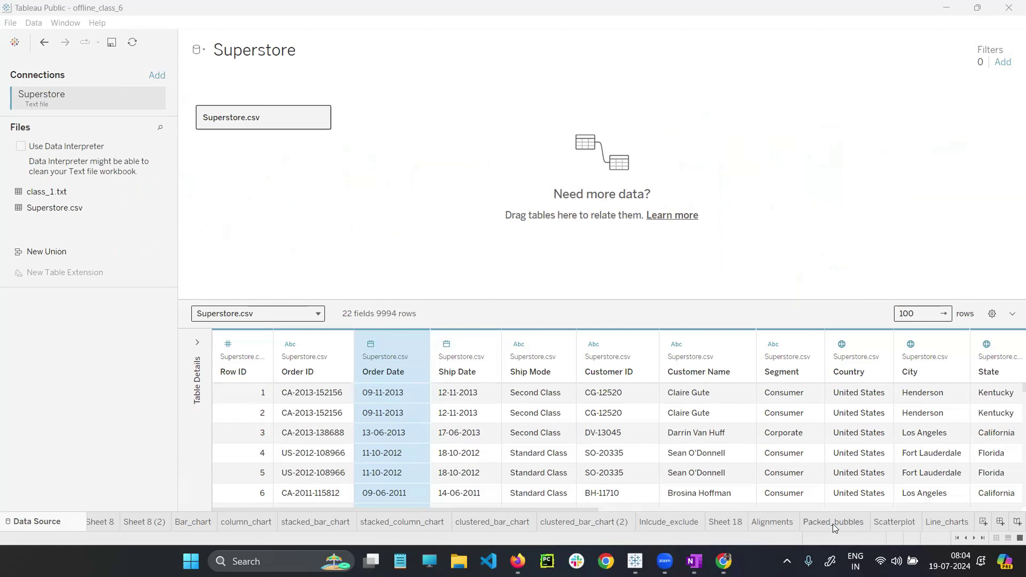
On the Line_charts sheet, plot the sum of Sales as rows against the year of Order Date as columns.
click(942, 523)
click(55, 209)
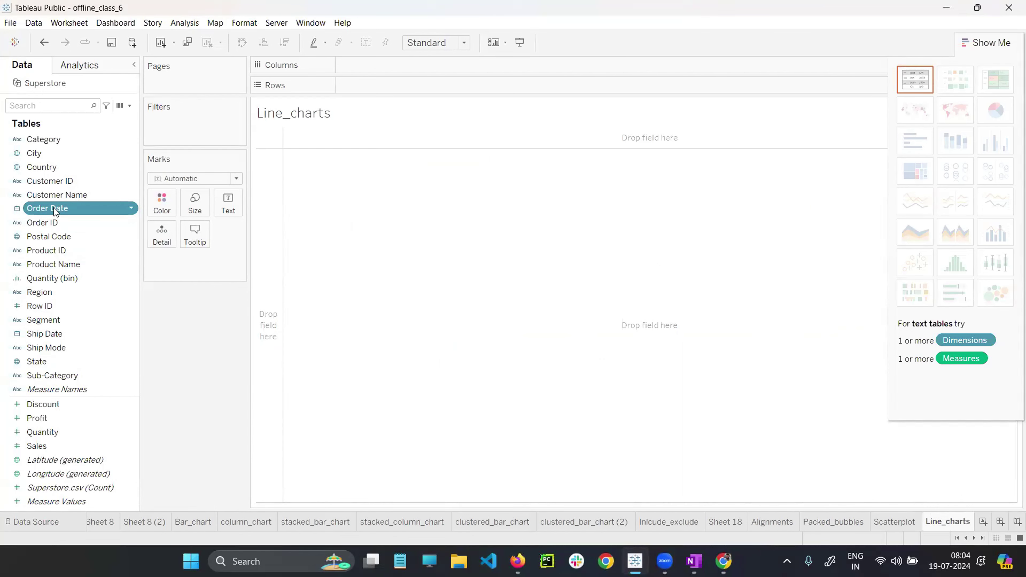
drag(54, 207, 429, 66)
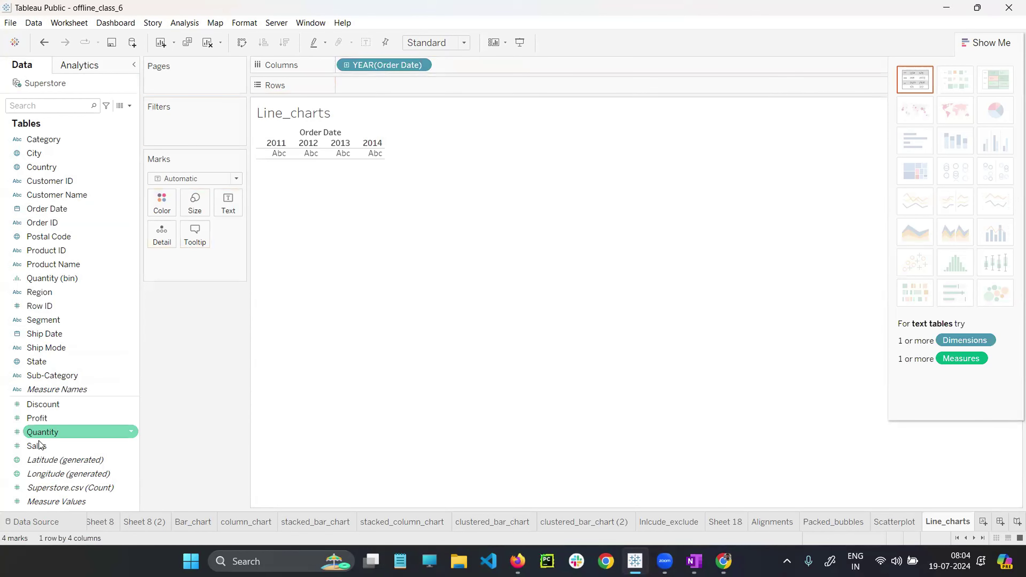
drag(39, 444, 375, 85)
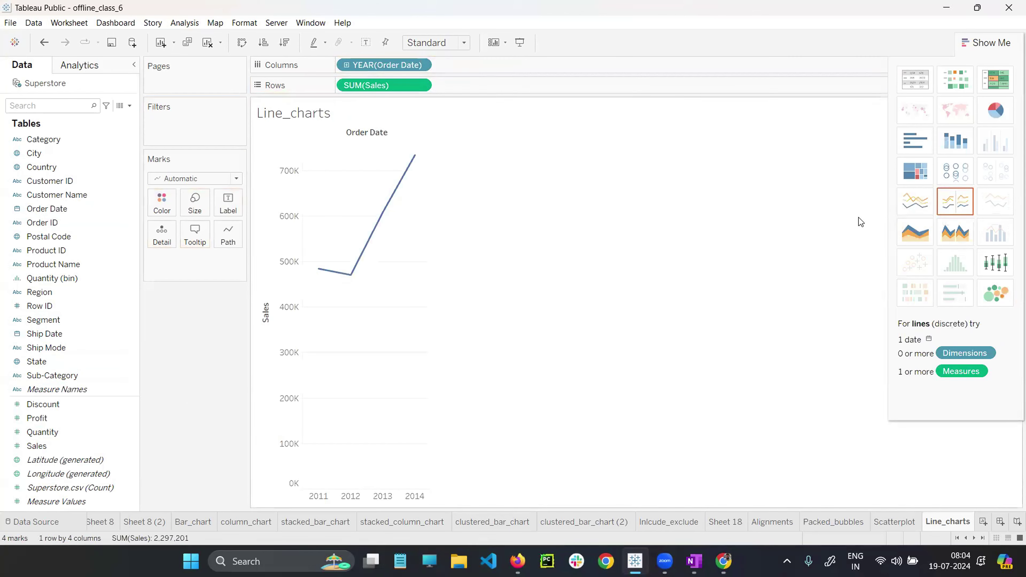
Convert the chart to a continuous line chart and hide the chart type suggestions.
click(902, 212)
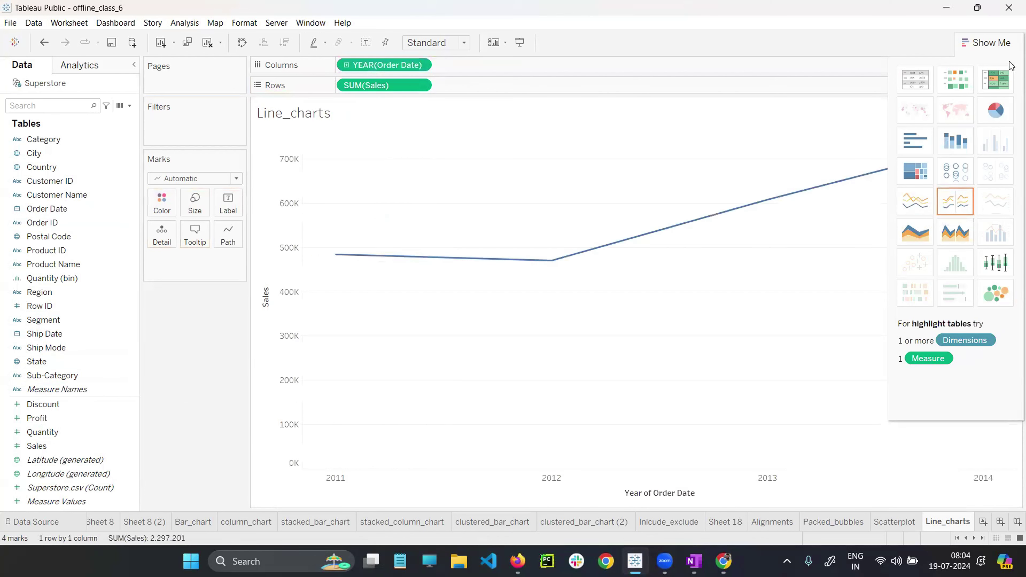
click(987, 42)
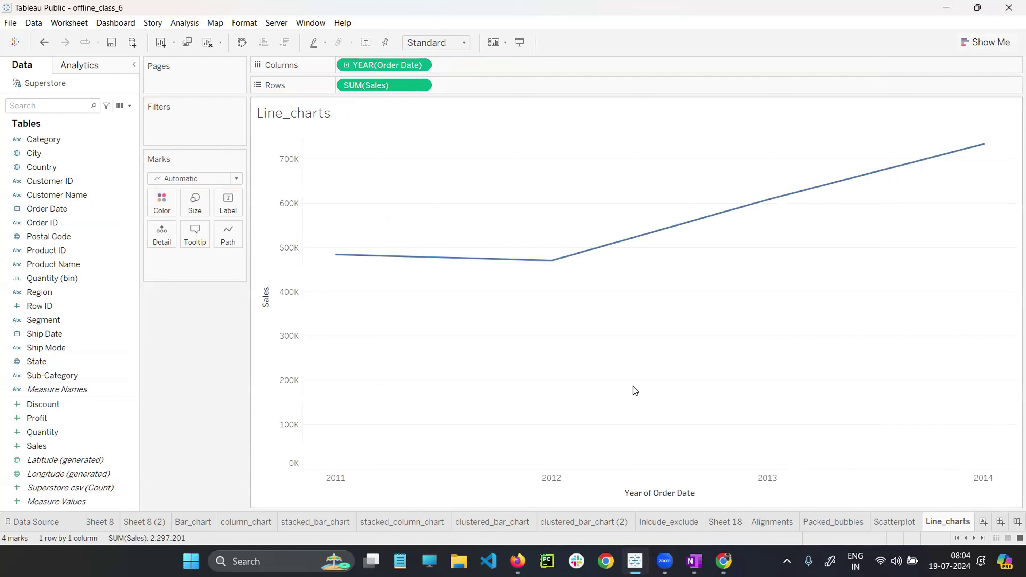
click(598, 300)
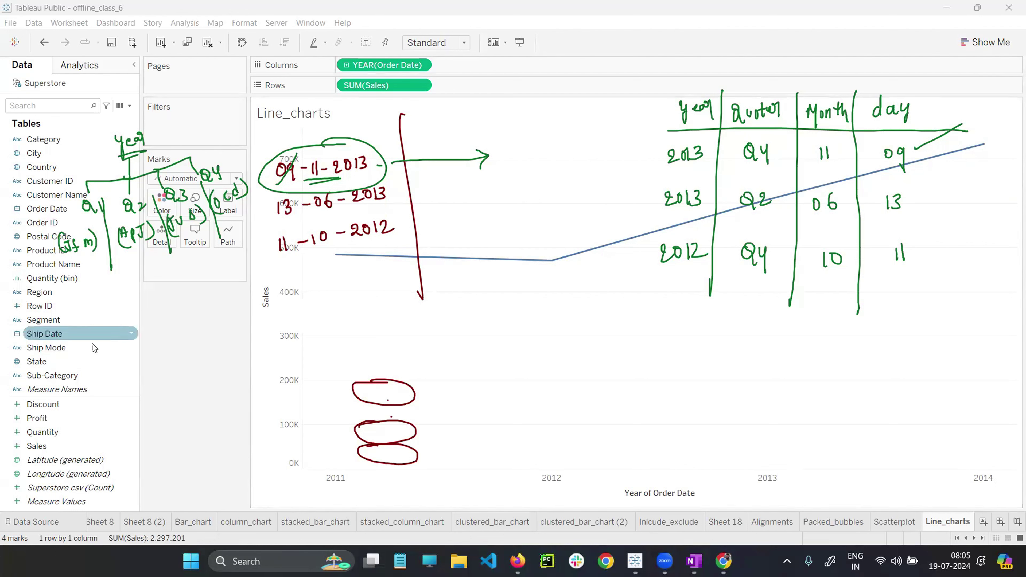
key(Escape)
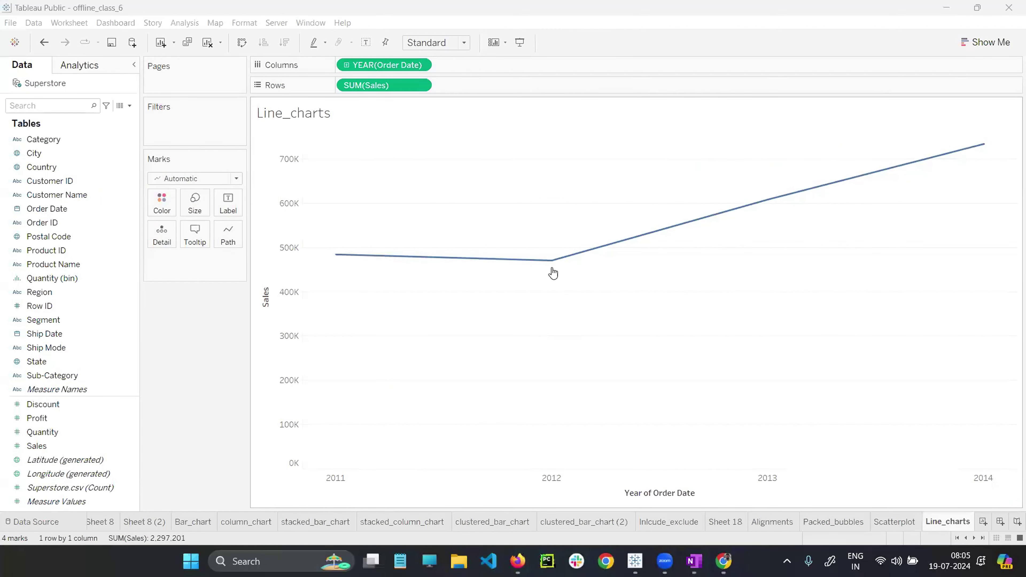
Change the colour of the yearly sales line to red.
mouse_move(551, 270)
mouse_move(762, 209)
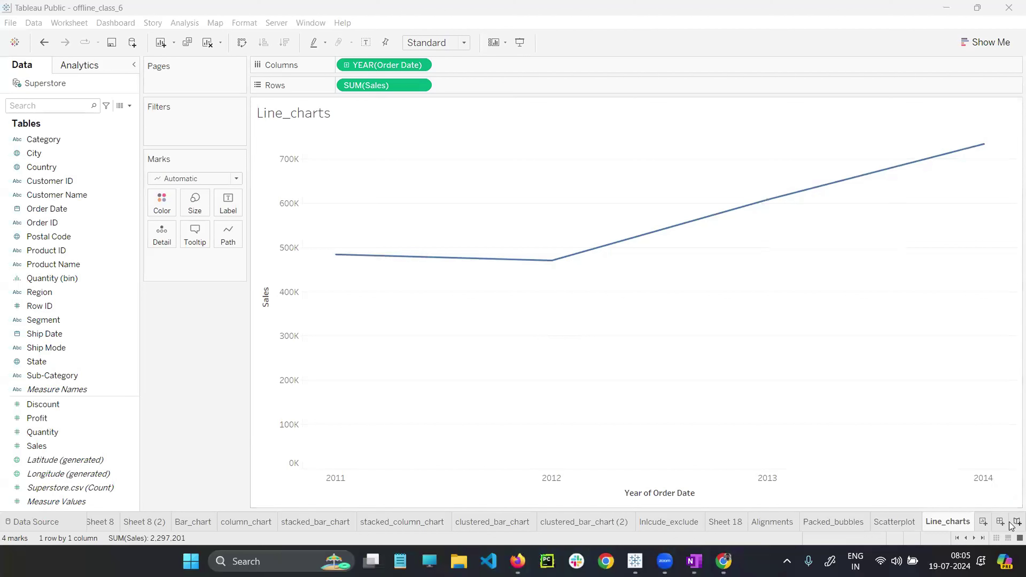
mouse_move(987, 153)
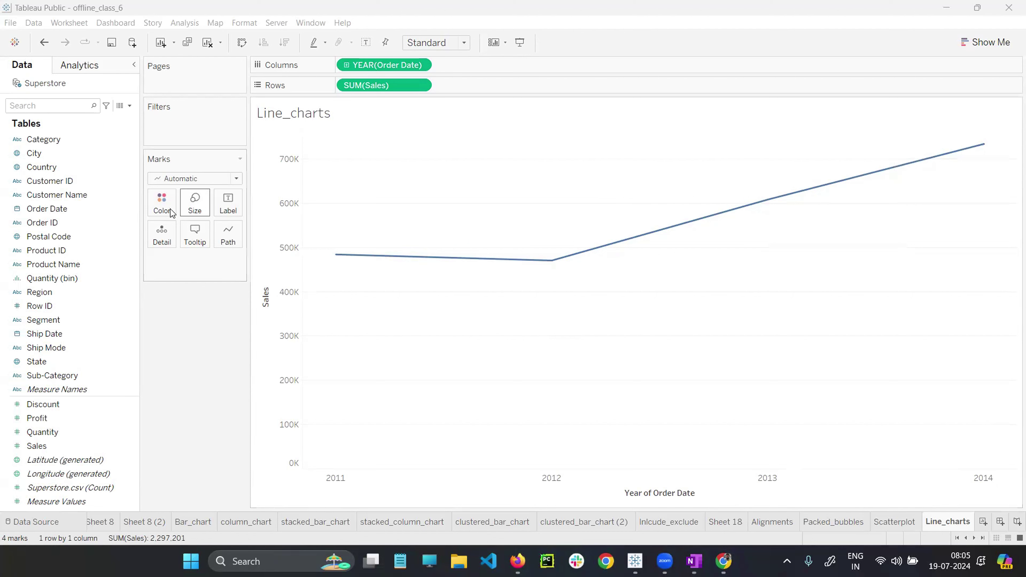
click(161, 202)
click(189, 305)
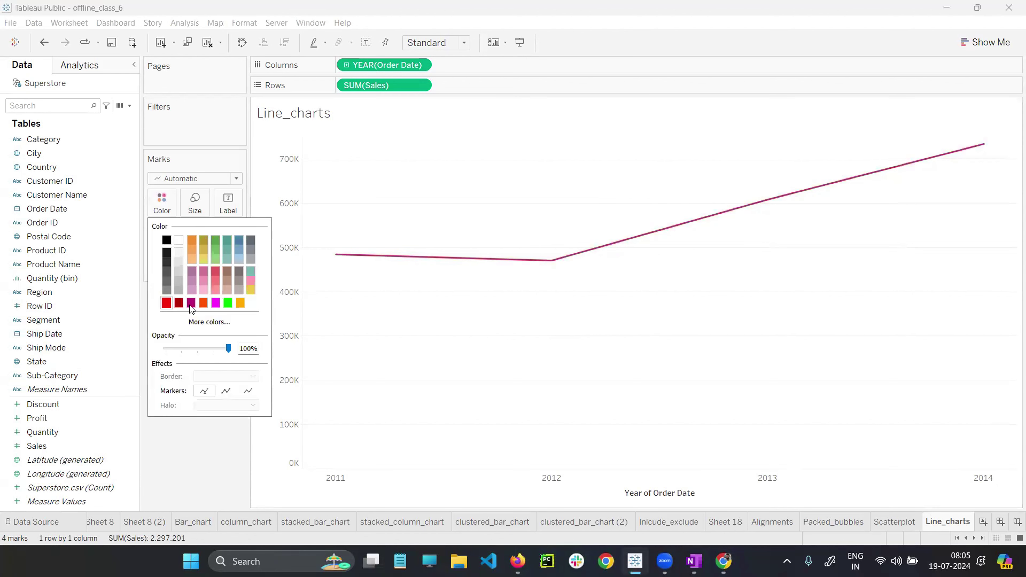
click(182, 438)
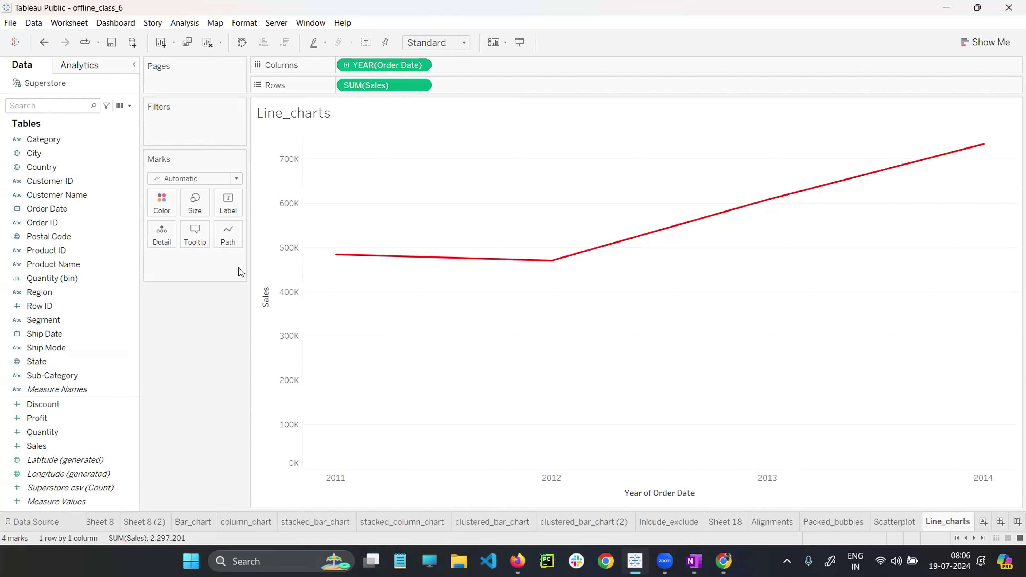
Set the sales line's pattern to dashed, with the longer dashes.
click(235, 236)
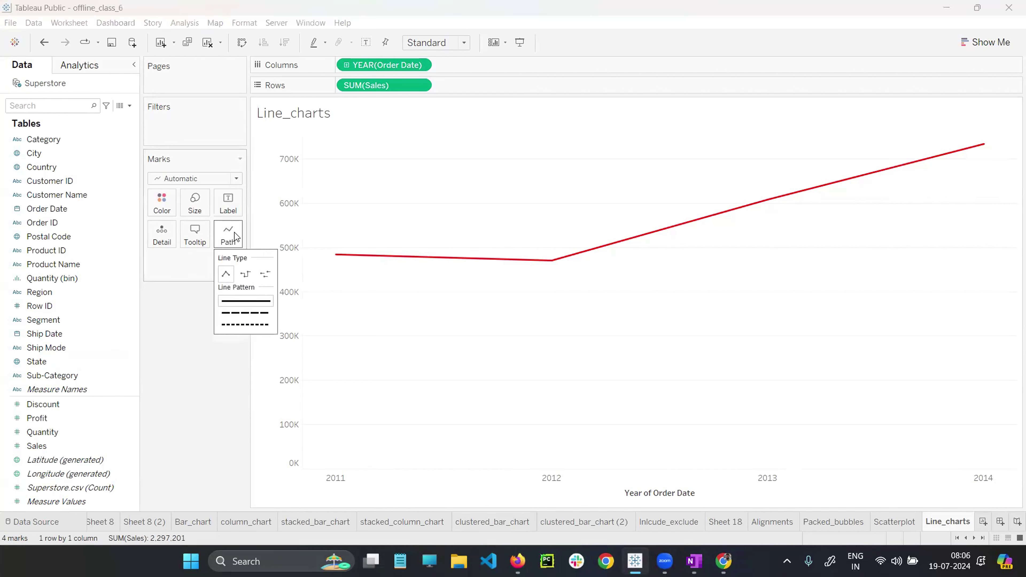
click(240, 313)
click(239, 325)
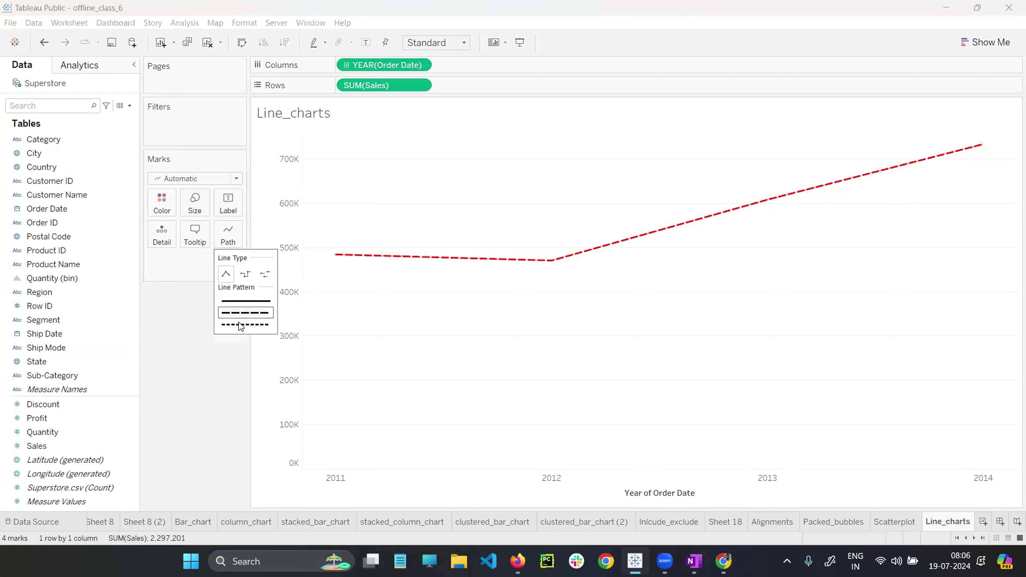
click(241, 313)
click(174, 325)
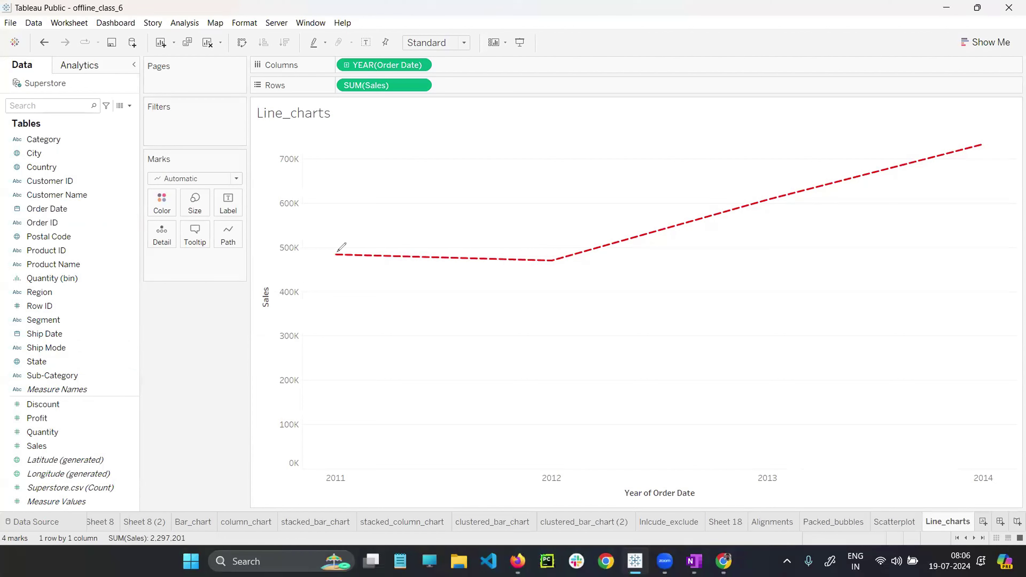
Mark the 2011, 2012, 2013 and 2014 points on the line with green pen crosses and erase the marks.
drag(335, 250, 340, 248)
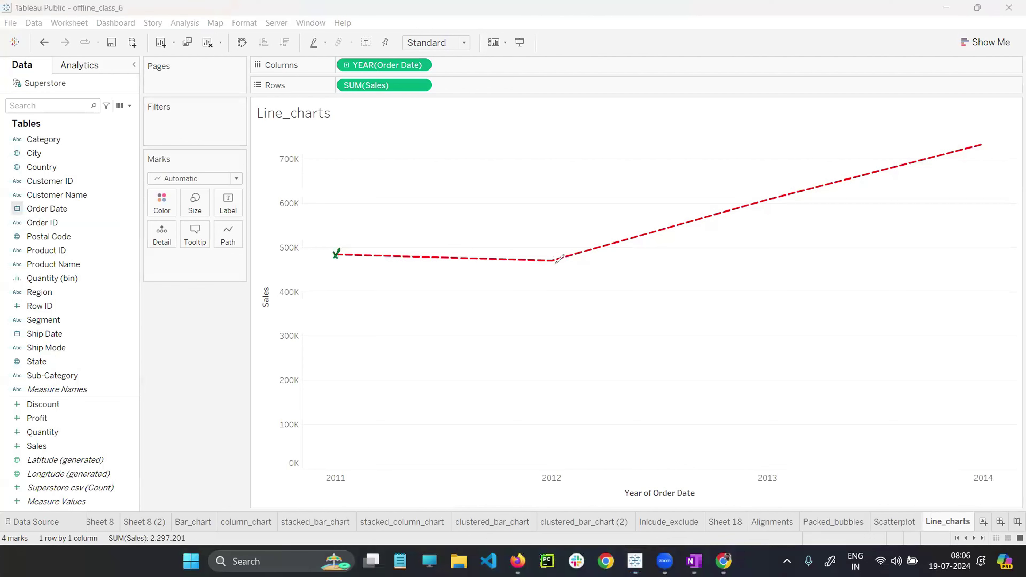
drag(559, 254, 550, 269)
drag(551, 257, 560, 267)
drag(754, 199, 760, 220)
mouse_move(974, 134)
mouse_down()
mouse_move(985, 152)
mouse_move(977, 155)
mouse_up()
key(e)
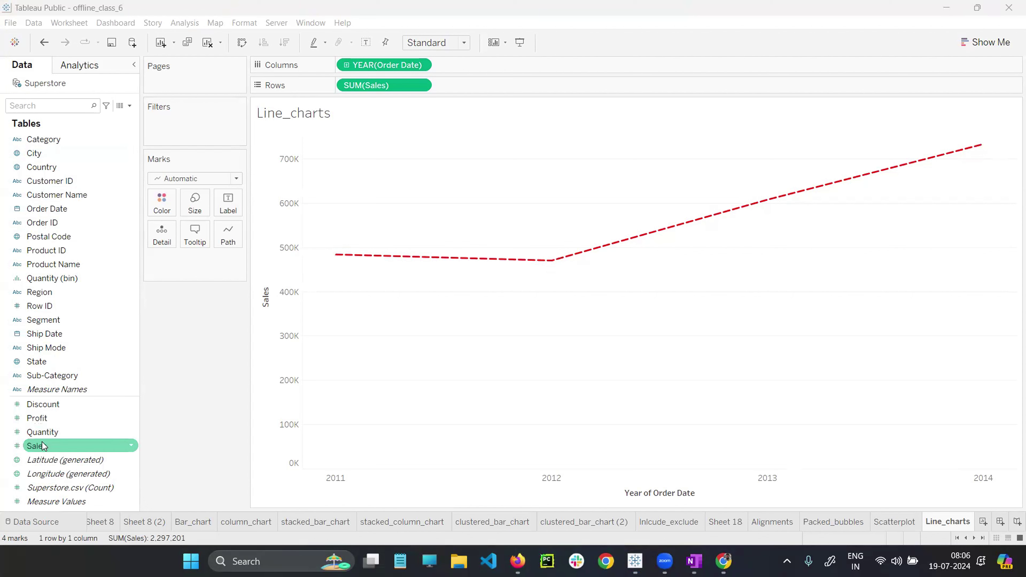
Label the line's points with the sum of Sales and drill Order Date down from year to quarter.
drag(43, 445, 227, 202)
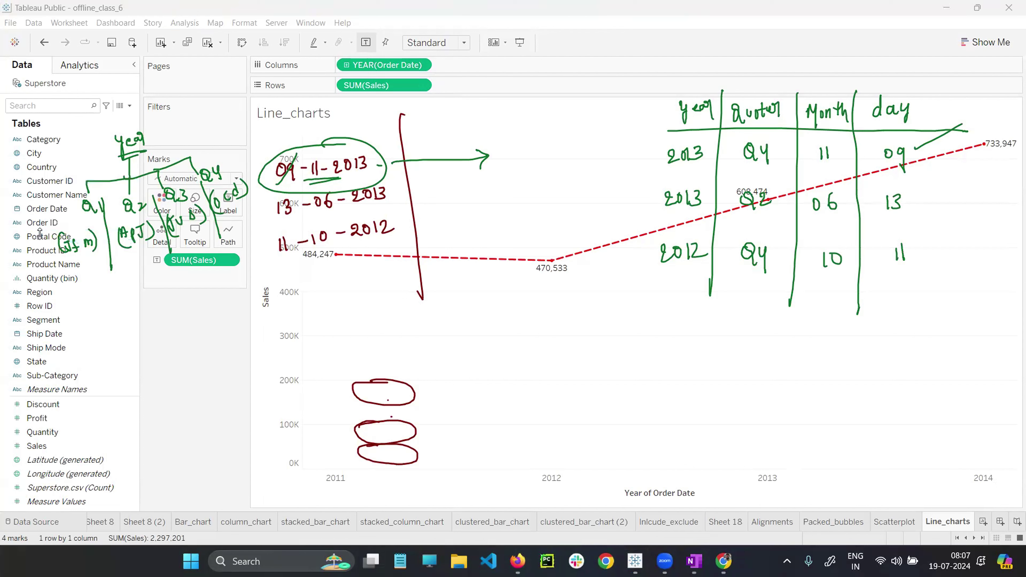
key(Escape)
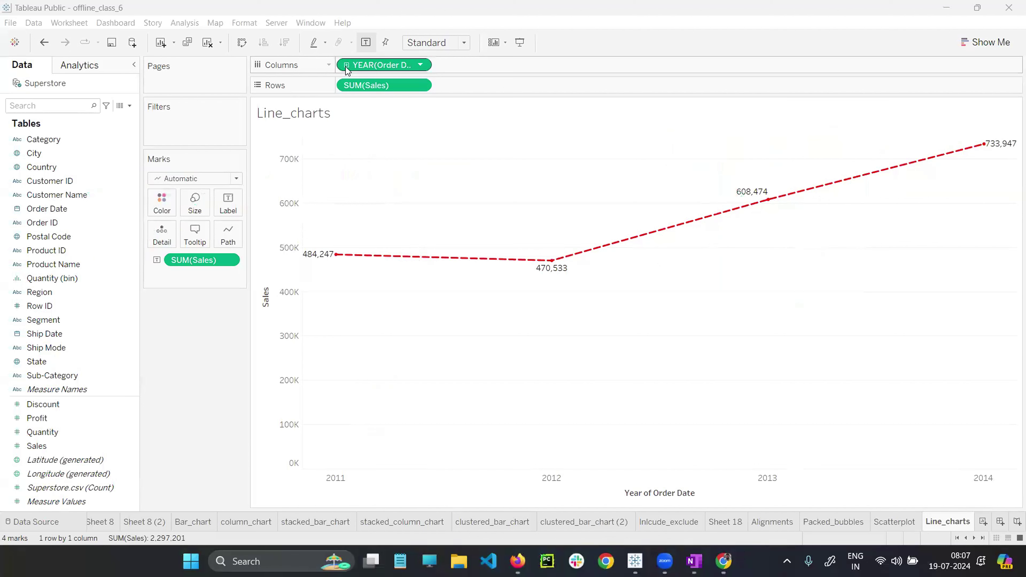
click(418, 64)
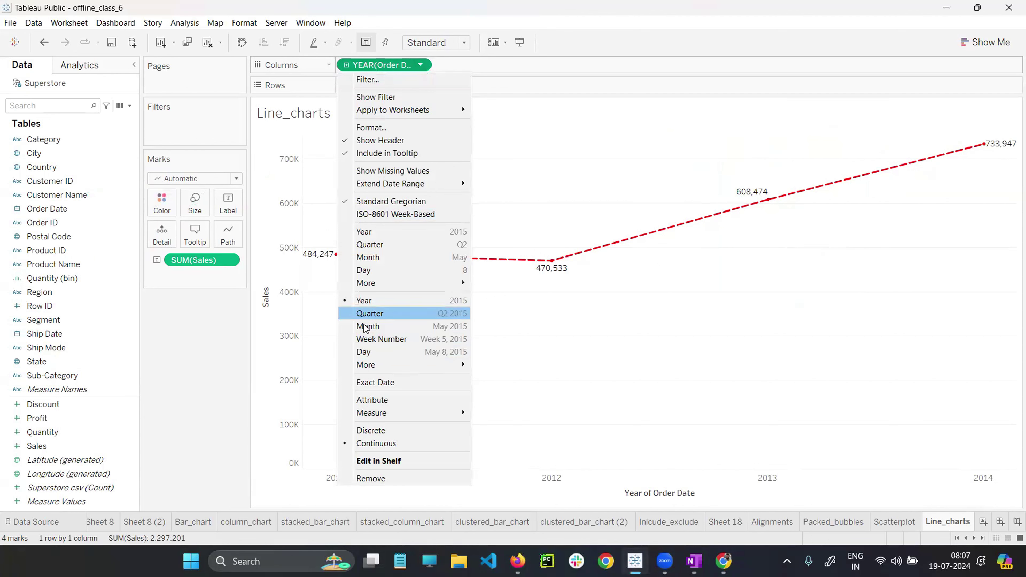
click(195, 352)
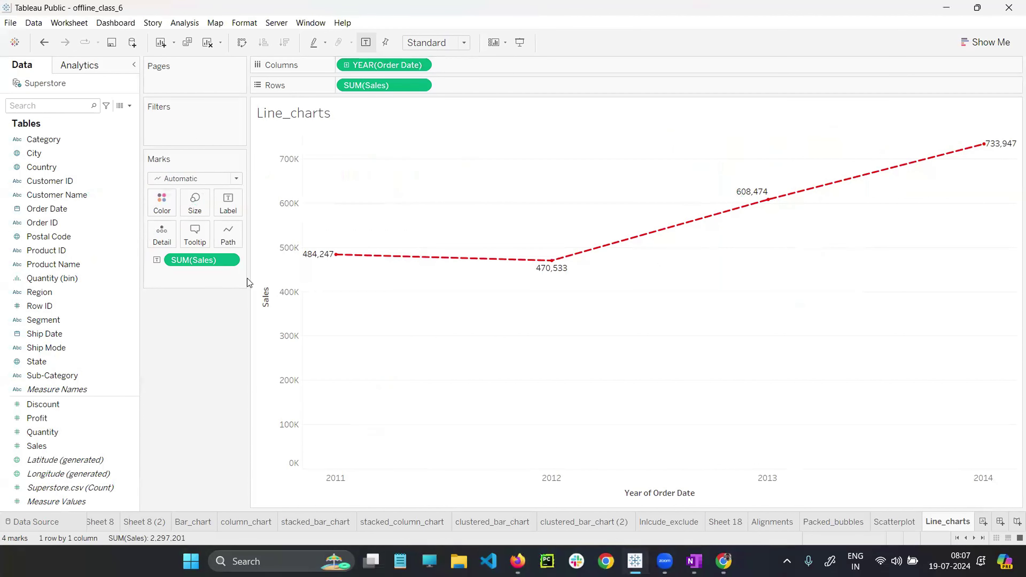
click(347, 65)
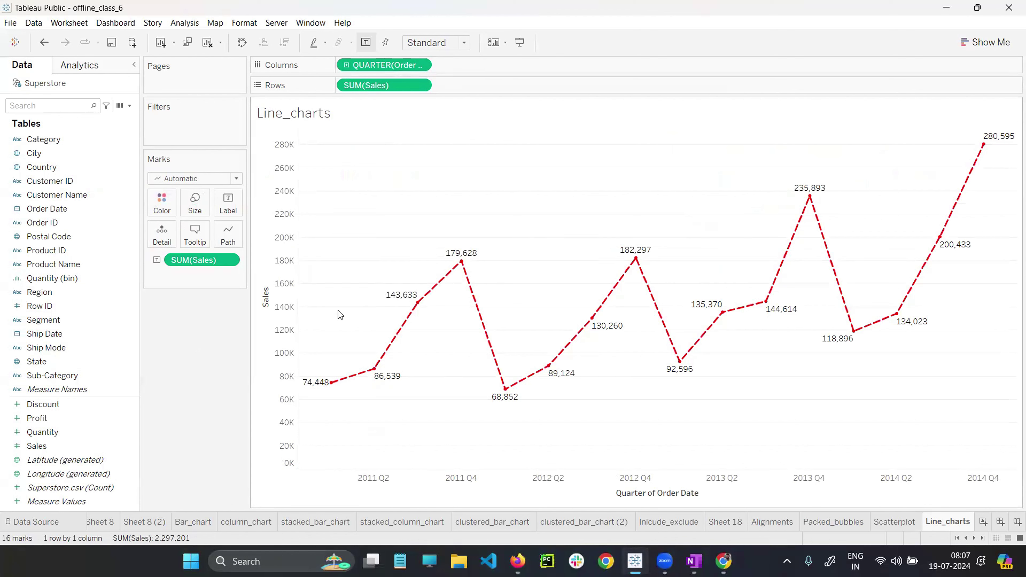
Examine the quarterly sales at points along the line from 2011 Q1 to 2014 Q4.
mouse_move(334, 385)
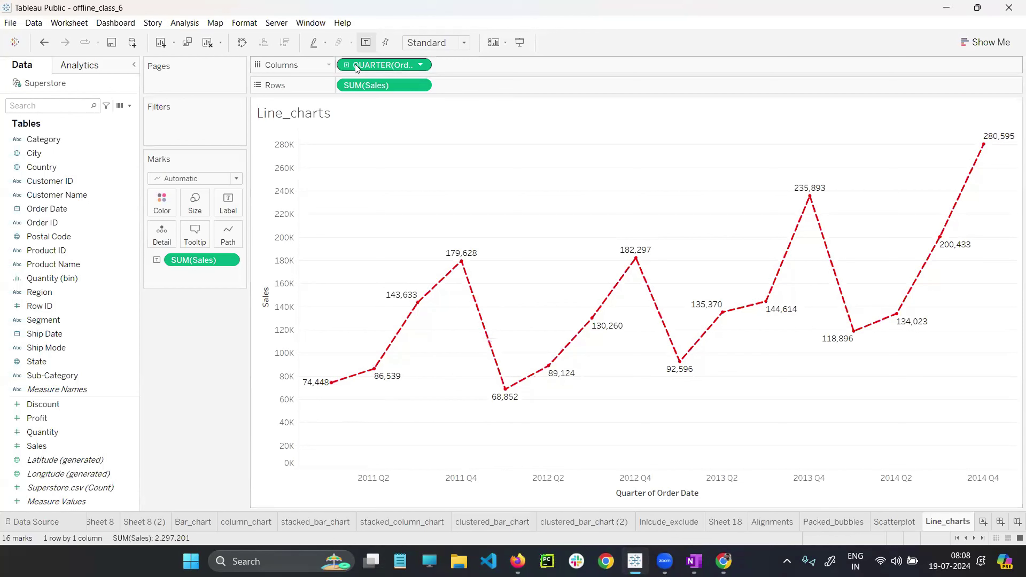
mouse_move(332, 388)
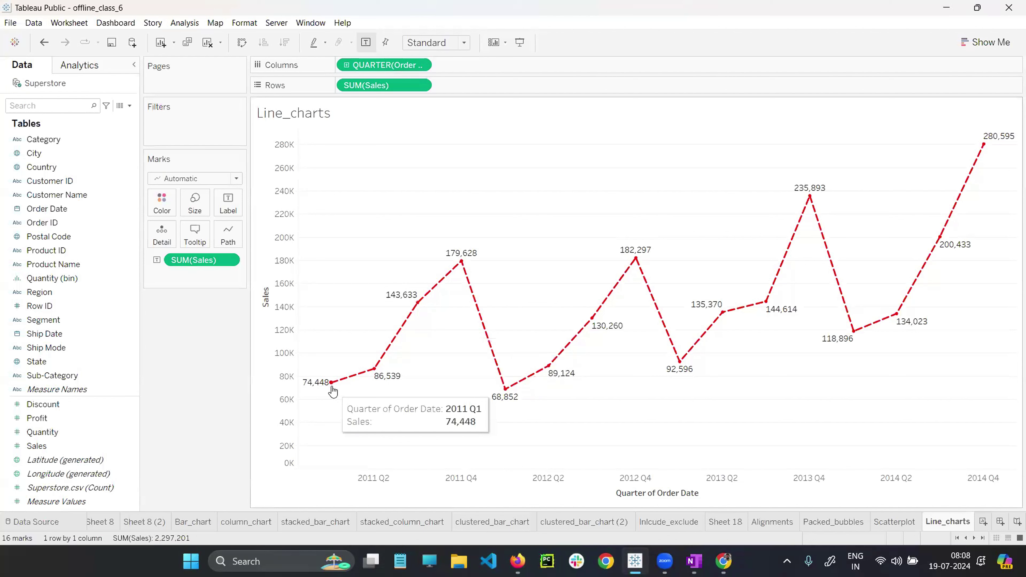
mouse_move(418, 314)
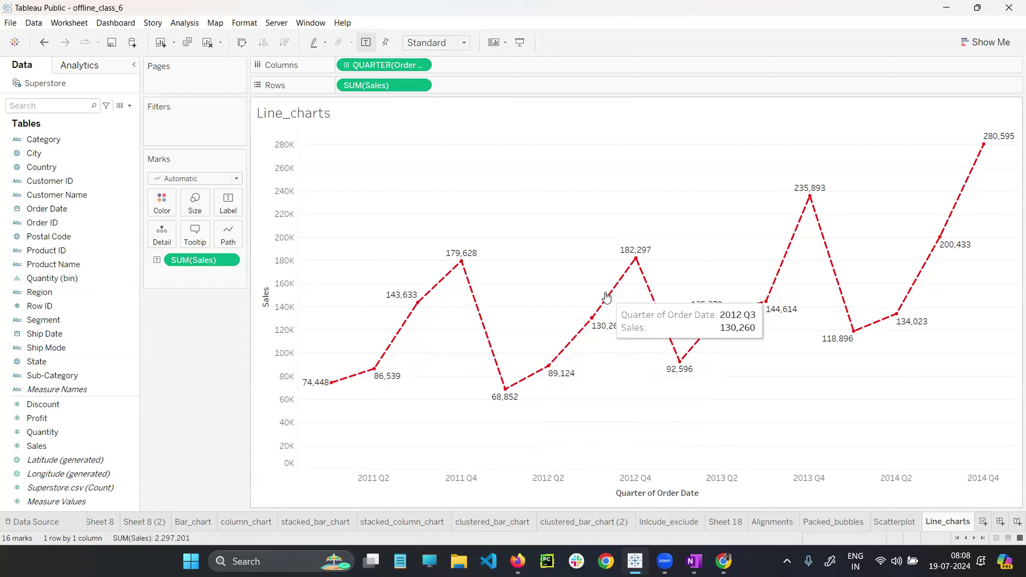
mouse_move(636, 269)
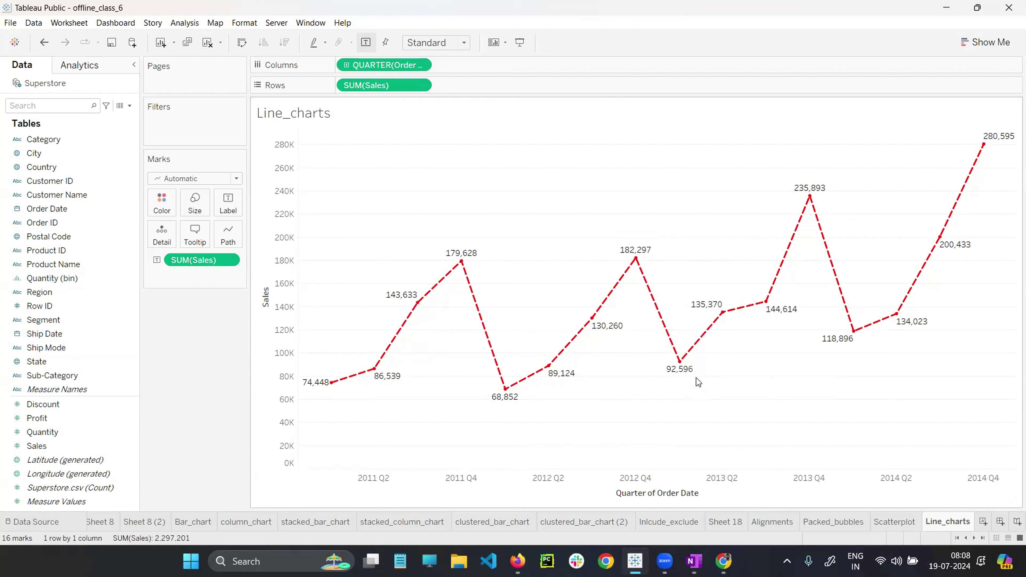
mouse_move(787, 309)
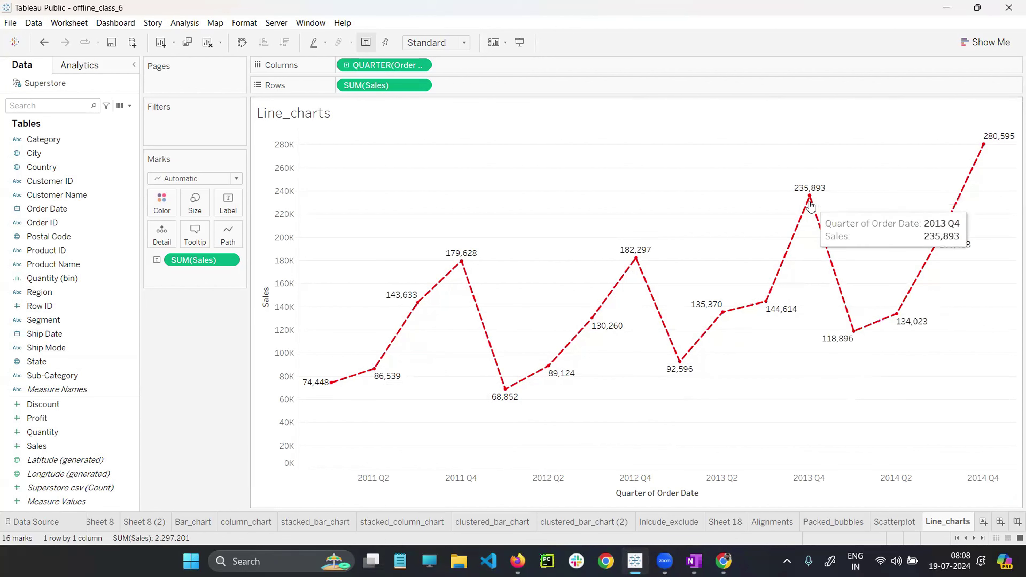
mouse_move(851, 319)
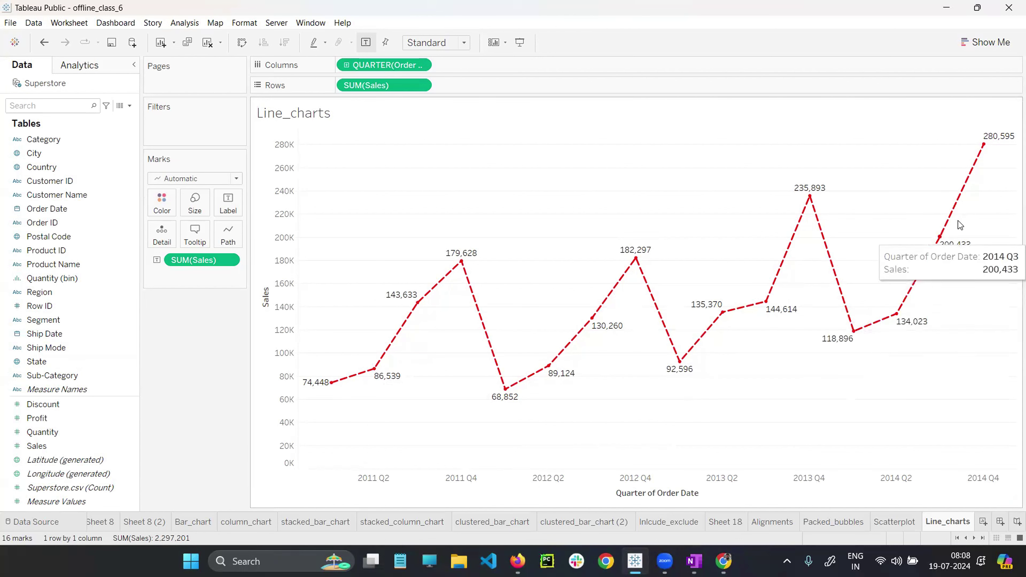
mouse_move(988, 154)
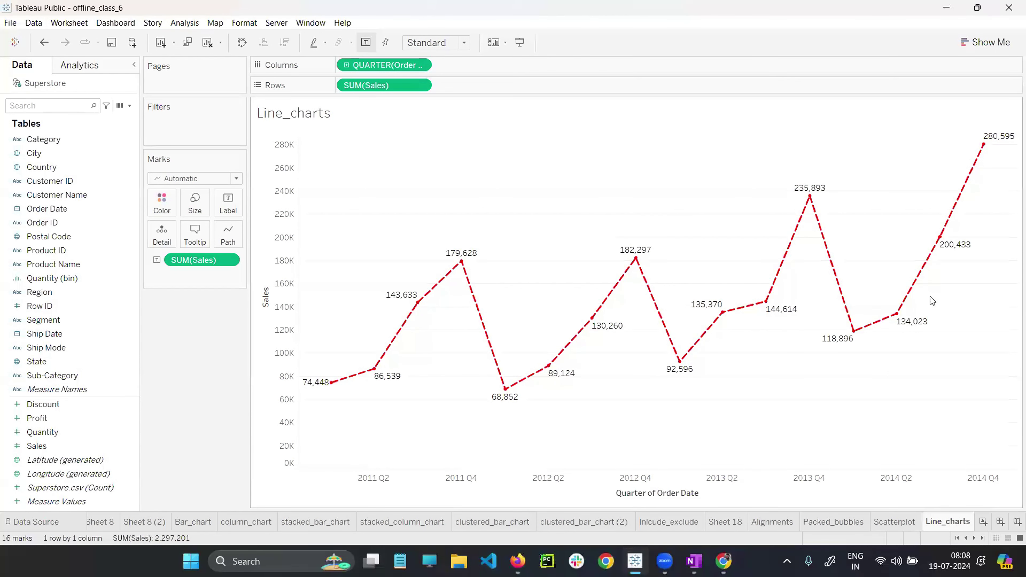
Review the sheets from Inlcude_exclude through Scatterplot and return to the Line_charts sheet.
click(668, 521)
click(725, 522)
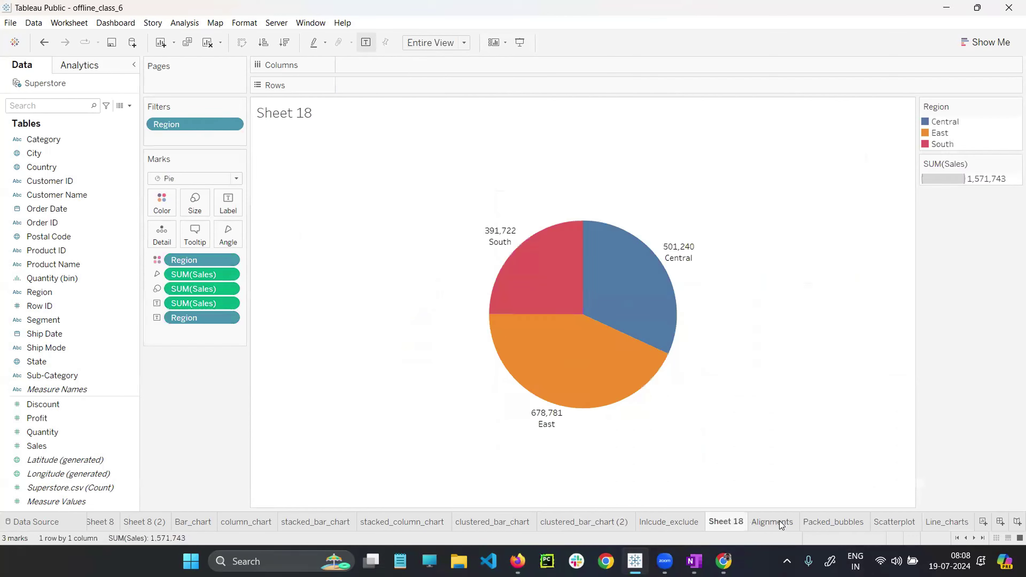
click(771, 522)
click(833, 522)
click(894, 521)
click(943, 521)
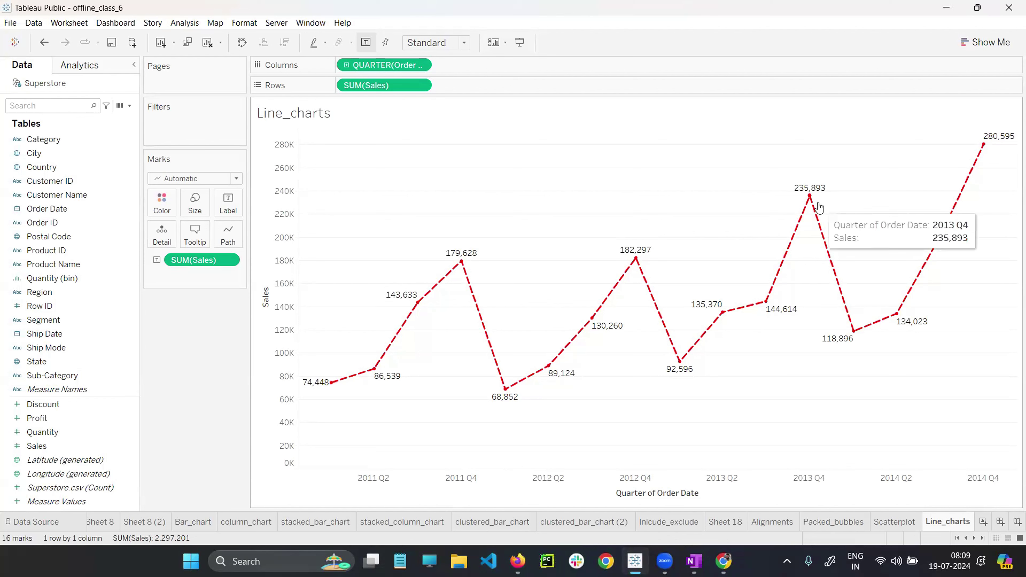
Drill Order Date down from quarter to month and inspect the November 2012 point.
mouse_move(463, 266)
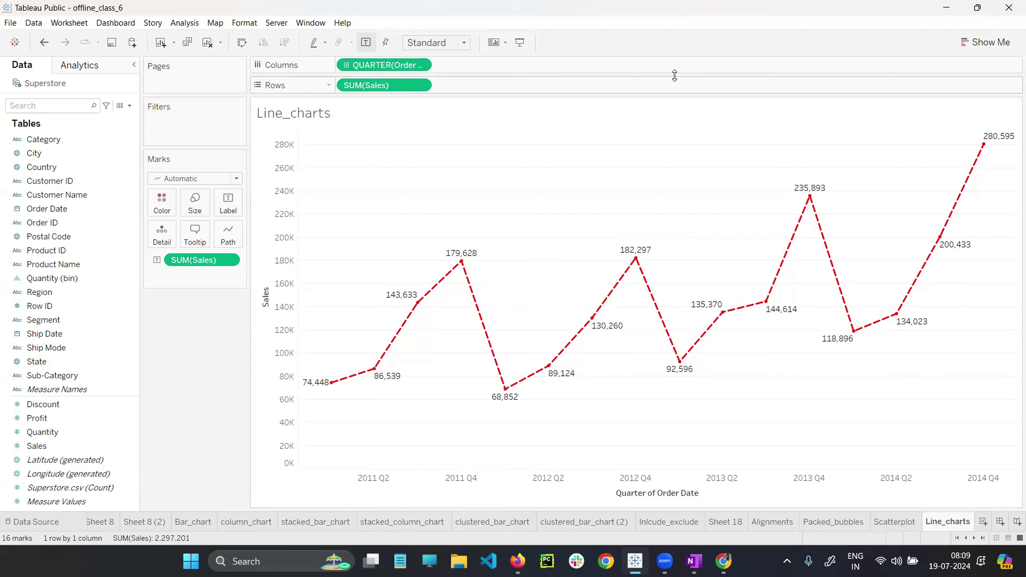
click(346, 65)
mouse_move(614, 248)
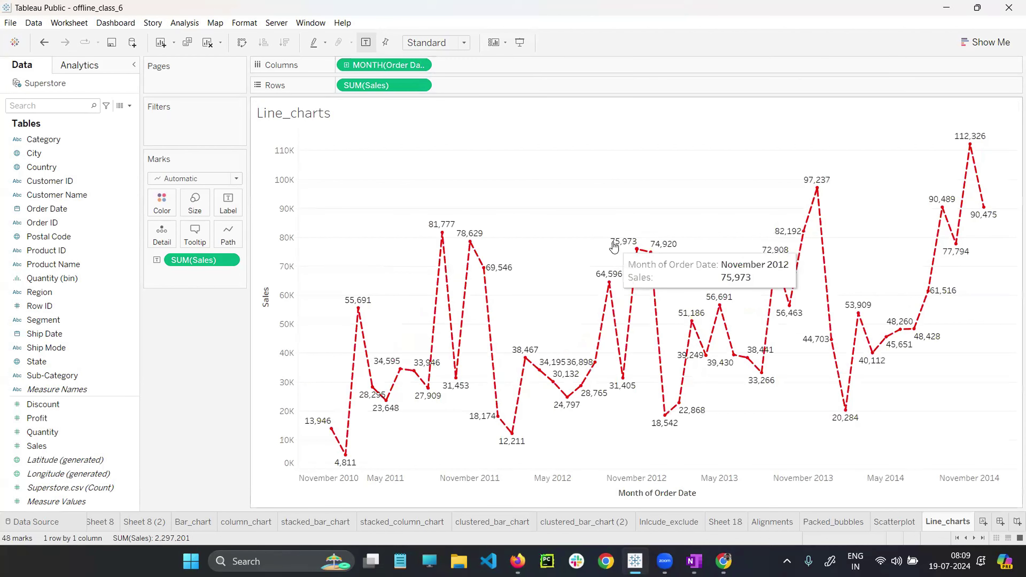
Inspect monthly sales points such as December 2011, and switch Order Date to the discrete year level.
mouse_move(334, 434)
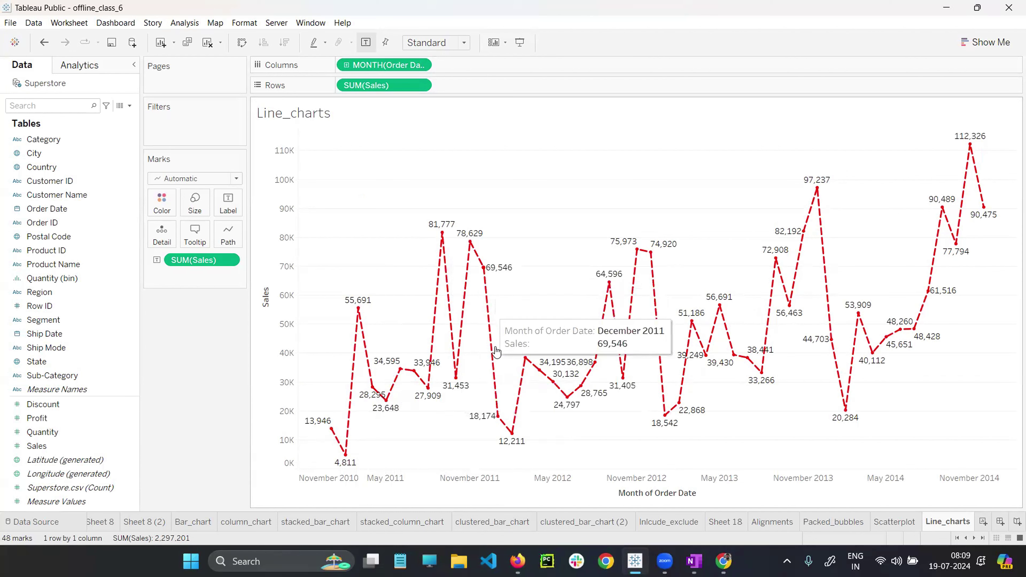
mouse_move(501, 419)
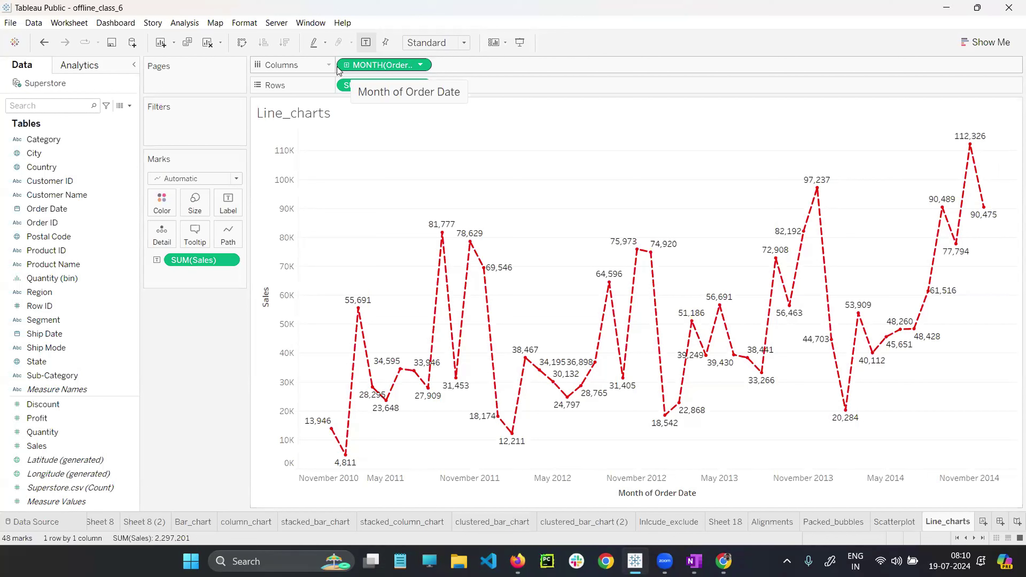
click(420, 66)
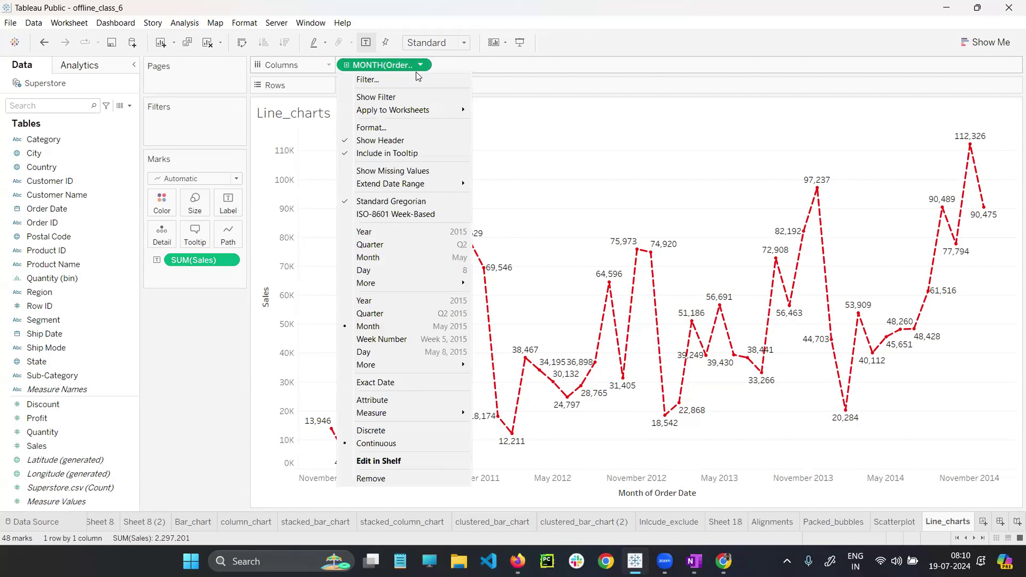
click(365, 232)
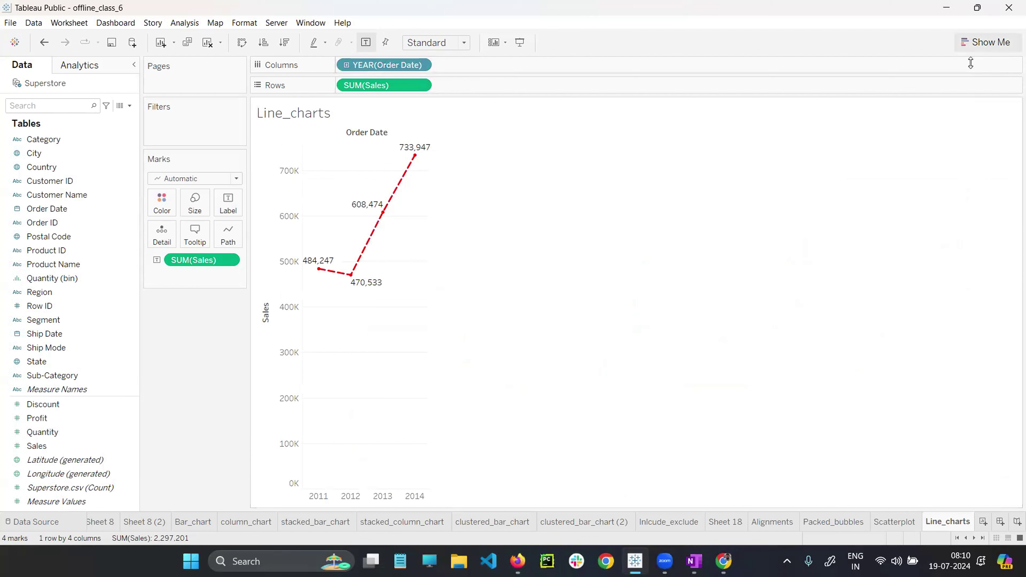
Change the yearly sales chart to a continuous line chart and drill Order Date down from year to month.
click(979, 44)
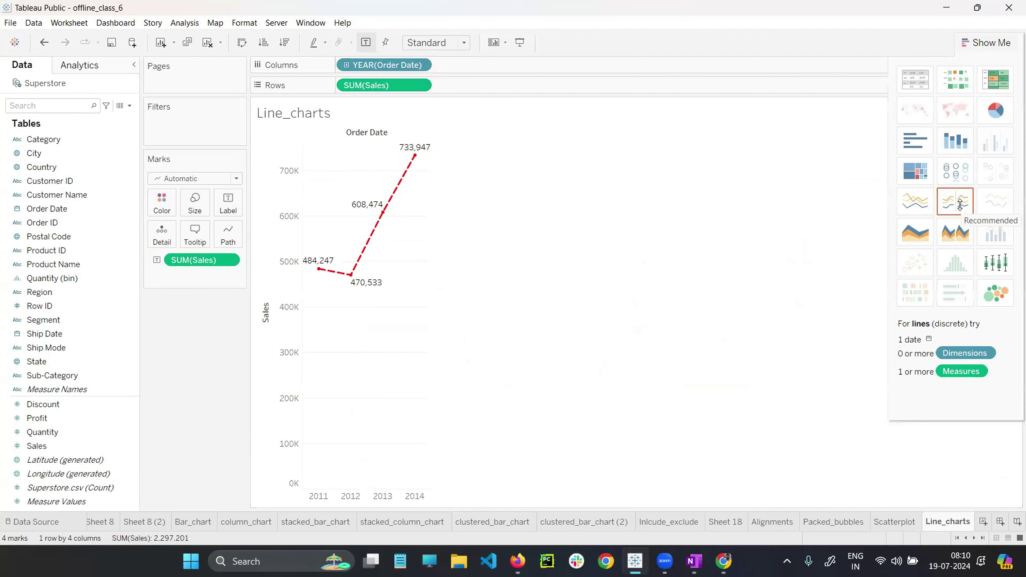
click(960, 205)
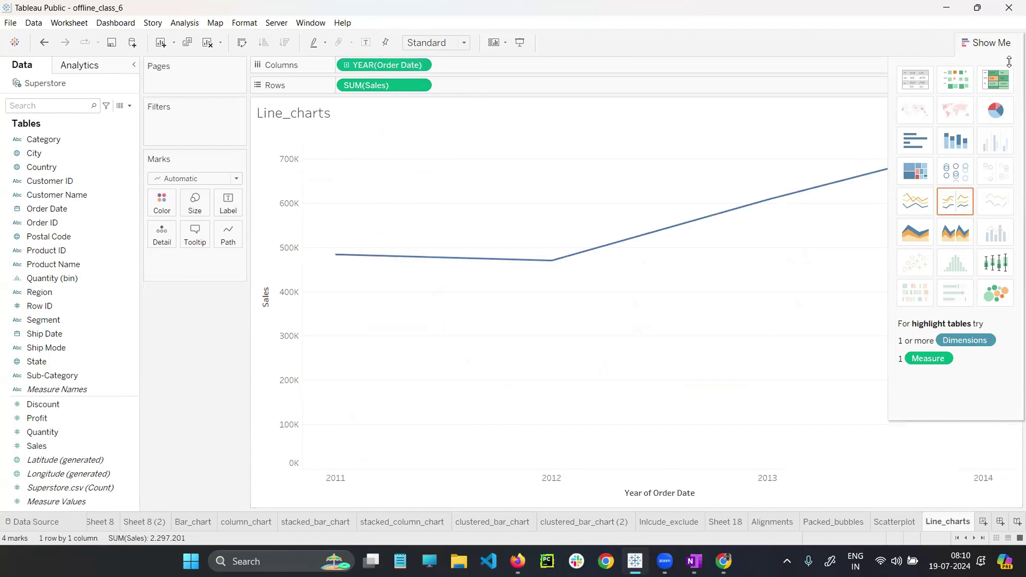
click(1006, 44)
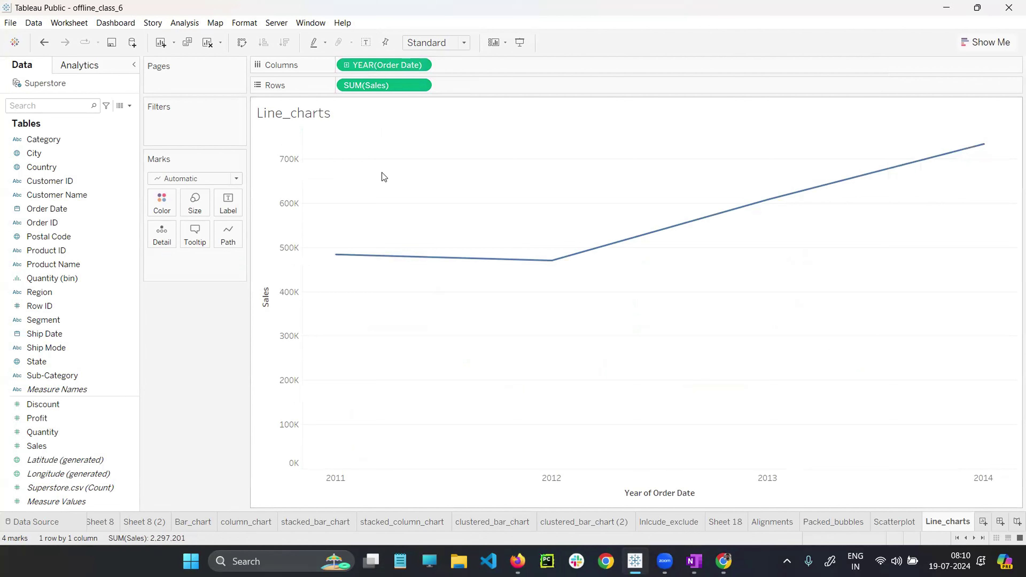
click(346, 66)
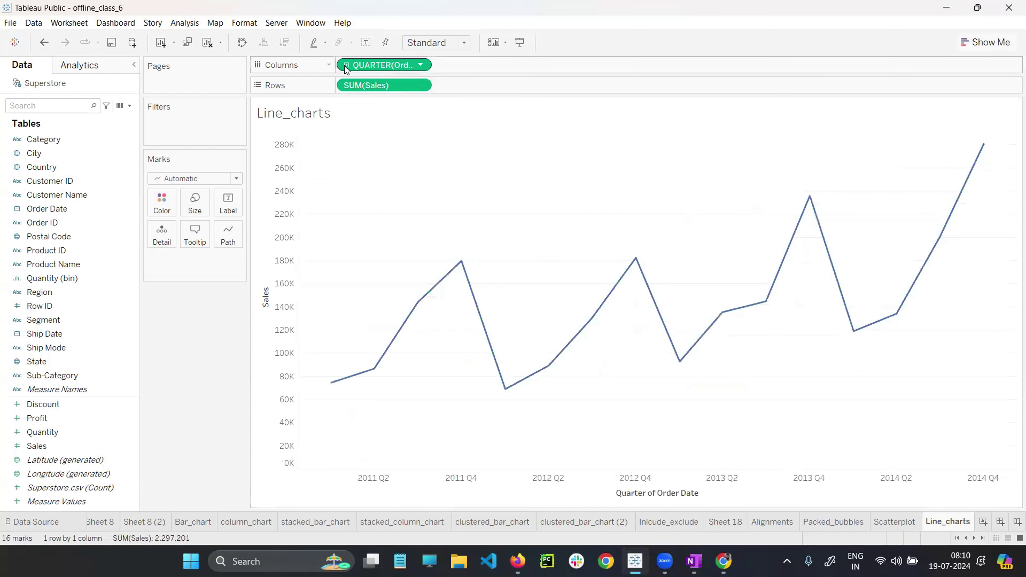
click(347, 65)
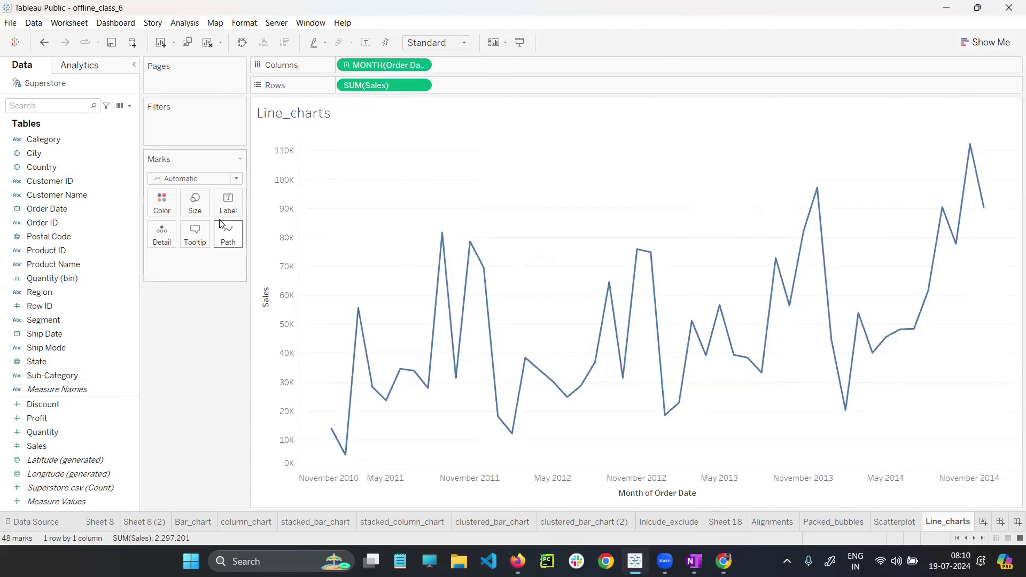
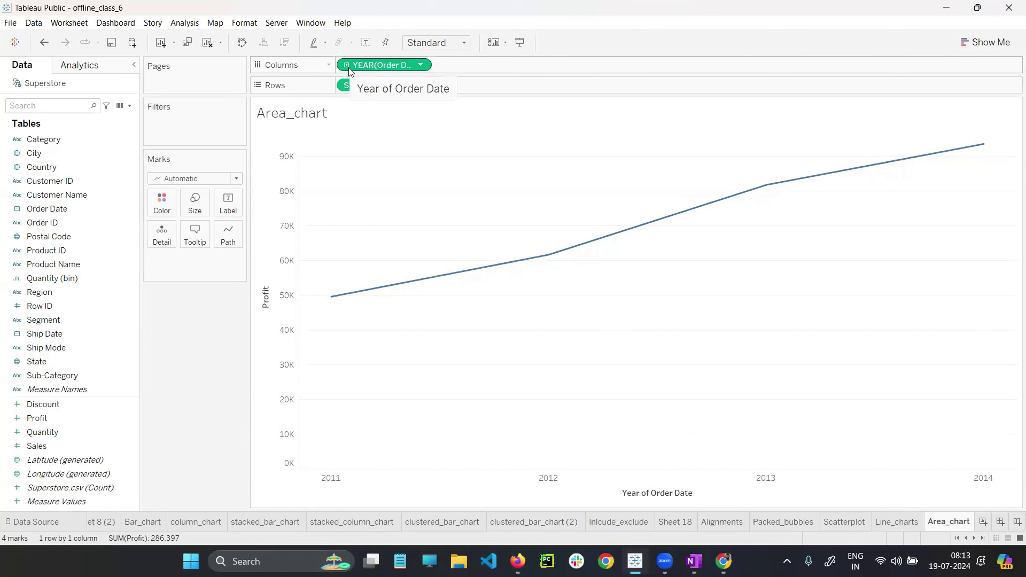
Drill Order Date on the Area_chart sheet down from year to week, and undo the last drill back to month.
click(348, 66)
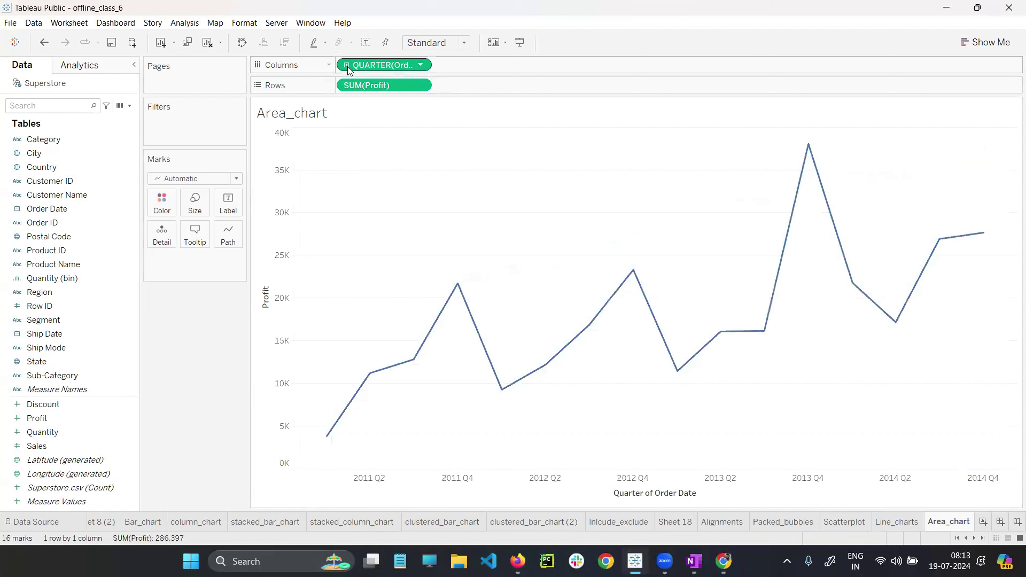
click(347, 65)
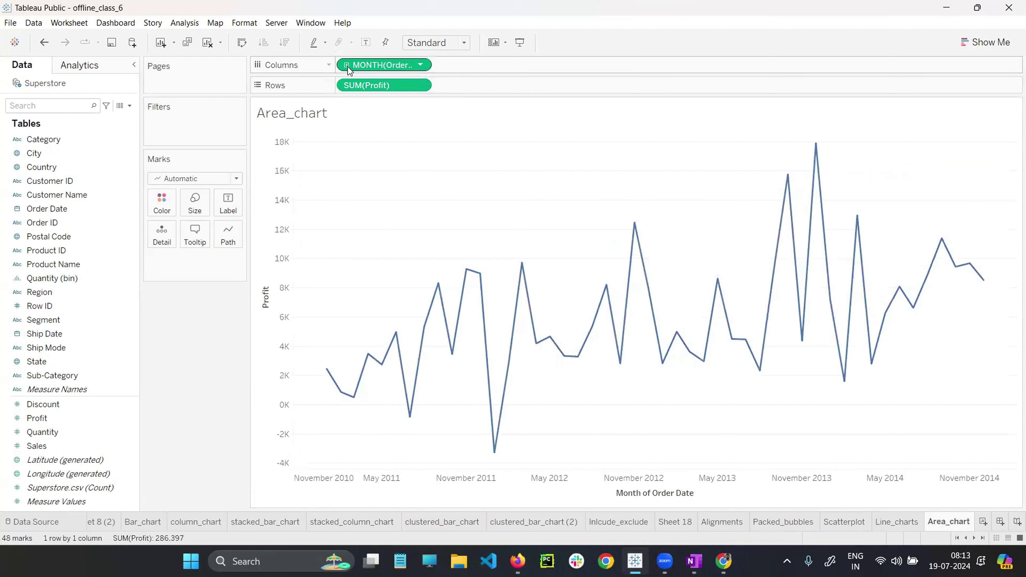
click(347, 66)
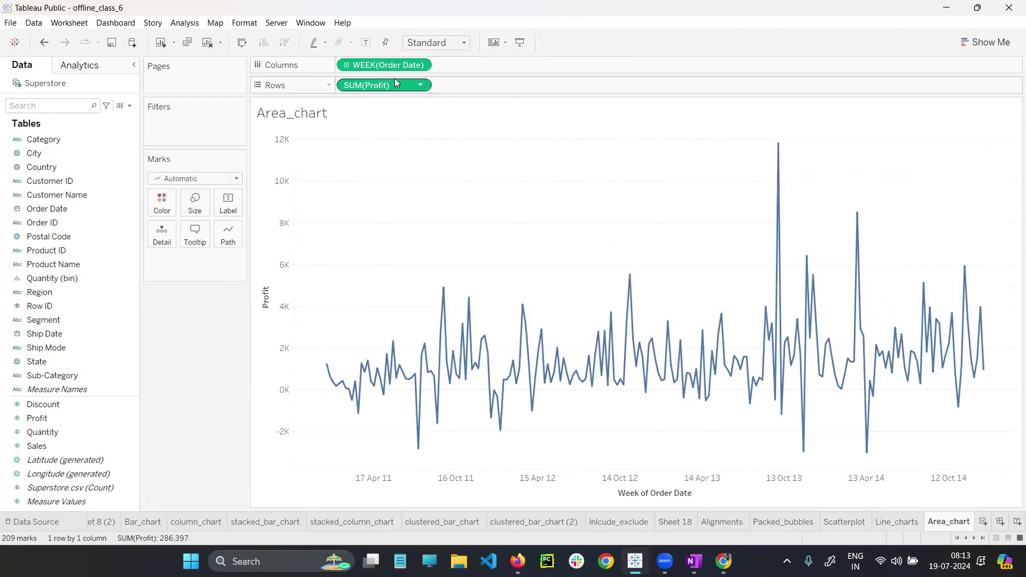
click(47, 48)
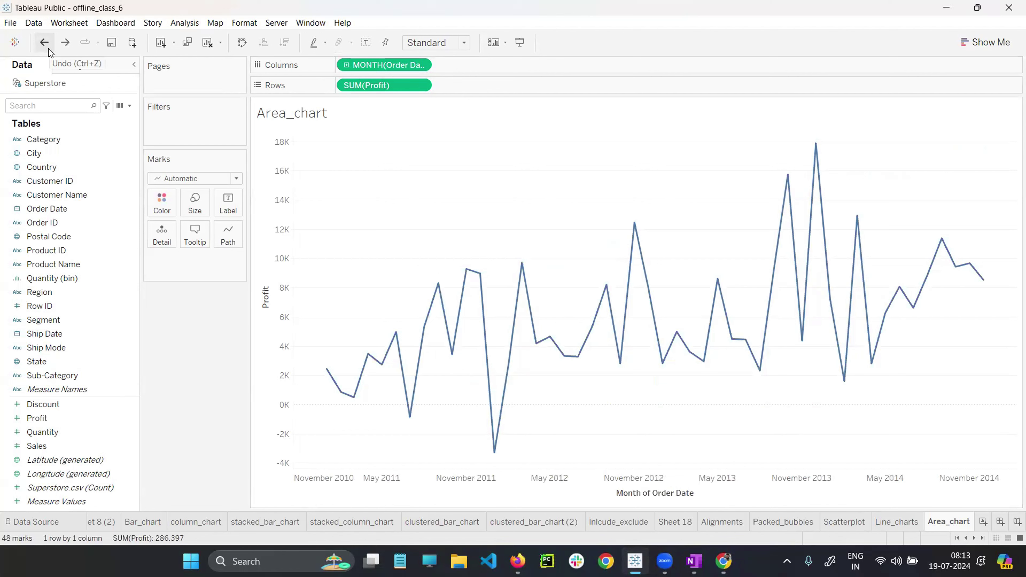
Style the monthly profit line dark red and dashed with point markers, and label its points with the sum of Profit.
click(987, 42)
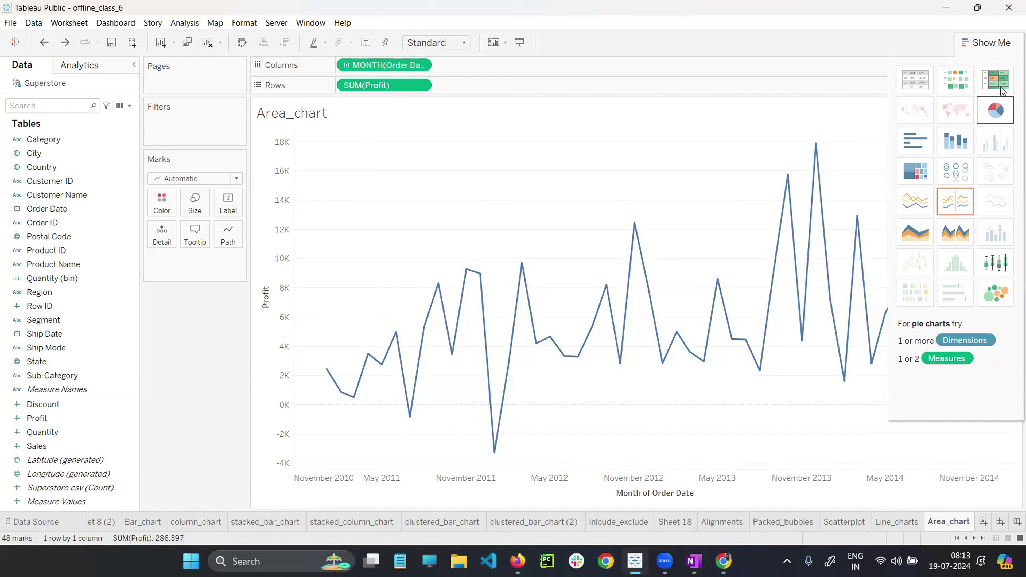
click(987, 42)
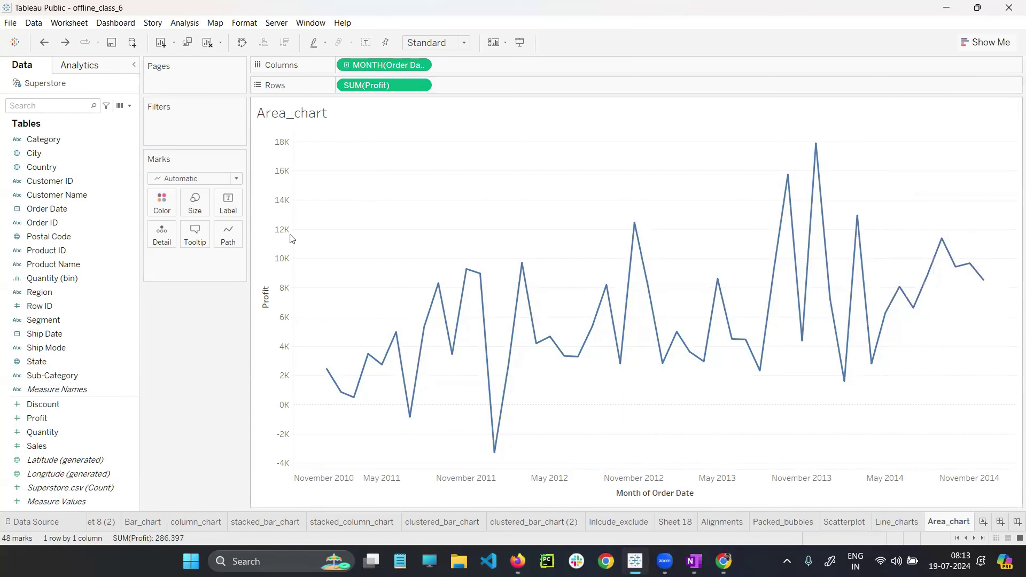
click(161, 202)
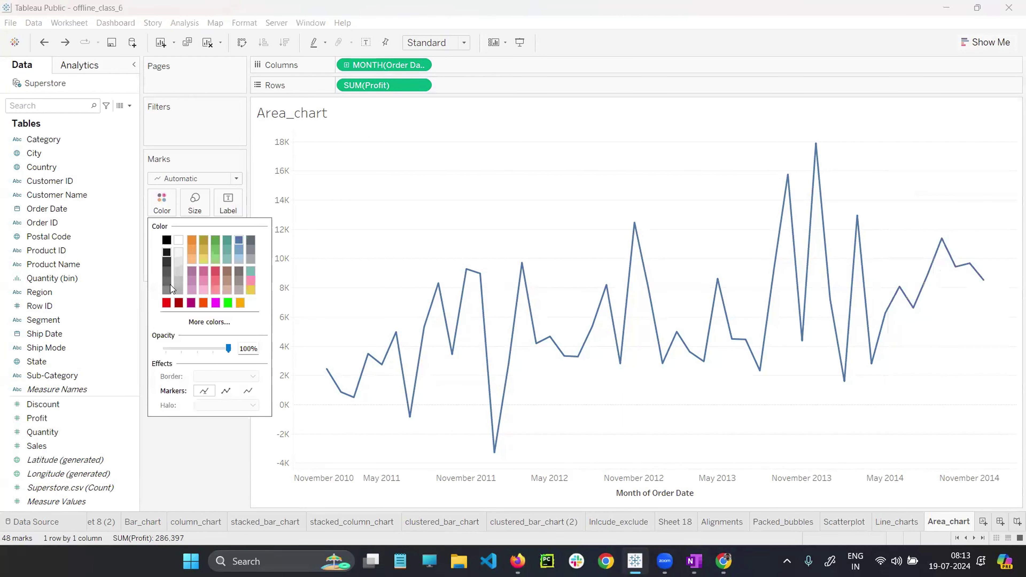
click(178, 303)
click(146, 398)
click(228, 235)
click(190, 283)
drag(384, 85, 228, 204)
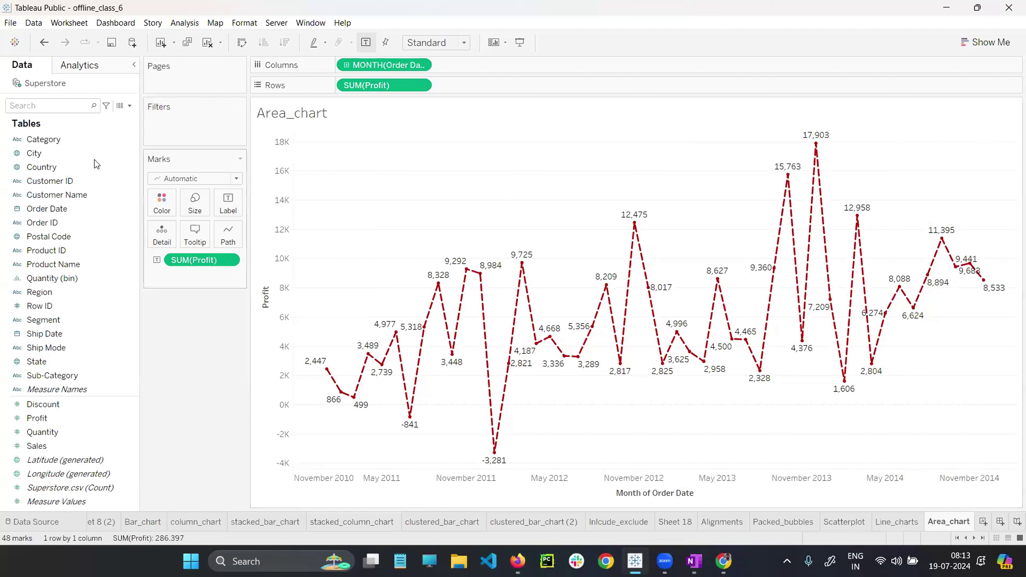
Outline the profit line's upper peaks and lower dips with green pen annotations, and clear them.
mouse_move(359, 279)
mouse_down()
mouse_move(724, 268)
mouse_move(997, 218)
mouse_move(517, 144)
mouse_move(355, 259)
mouse_move(362, 283)
mouse_up()
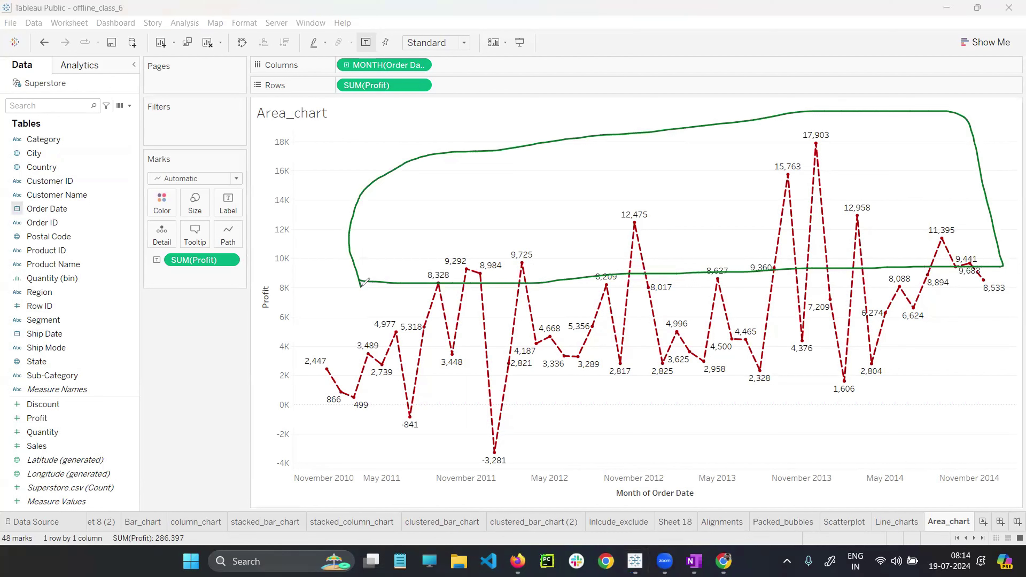
drag(298, 369, 496, 376)
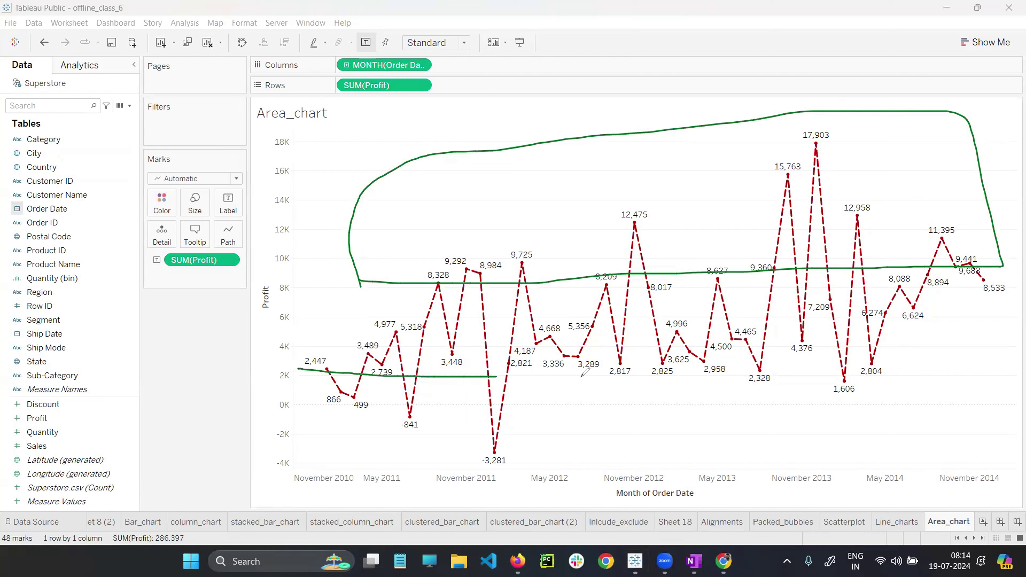
mouse_move(584, 372)
mouse_down()
mouse_move(966, 364)
mouse_move(931, 448)
mouse_move(434, 454)
mouse_move(326, 371)
mouse_up()
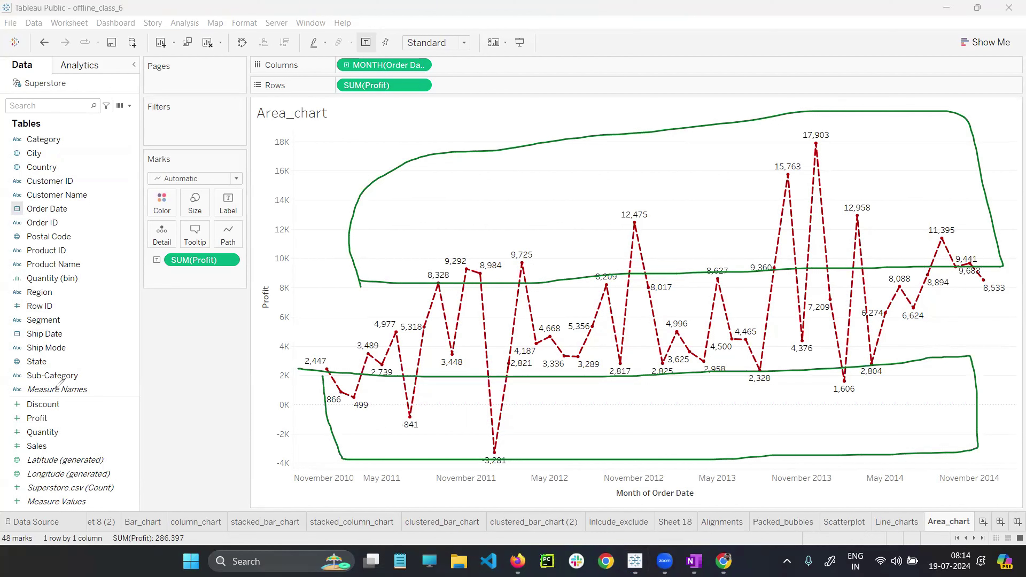
key(Escape)
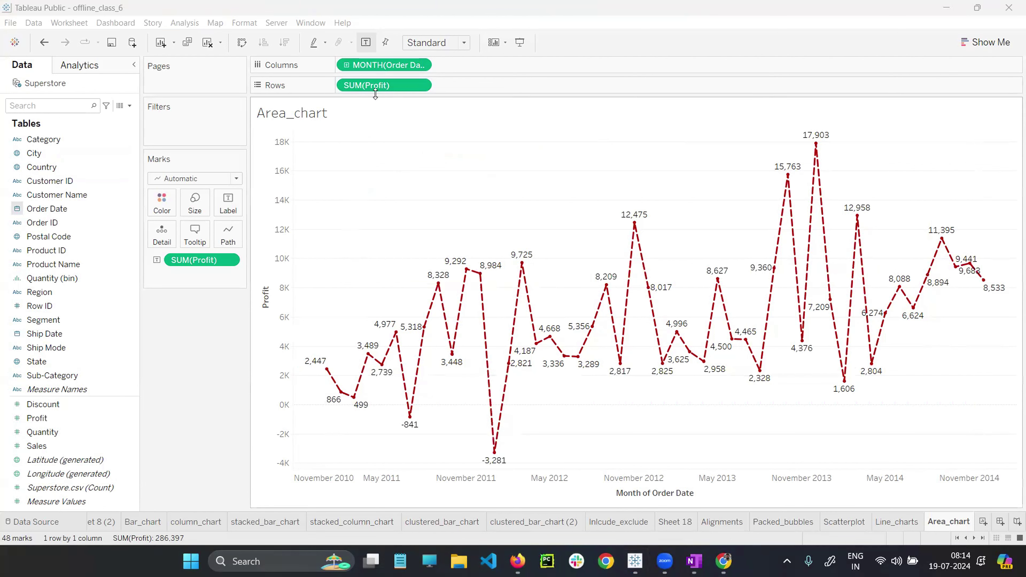
Convert the monthly profit line into a continuous area chart.
click(985, 42)
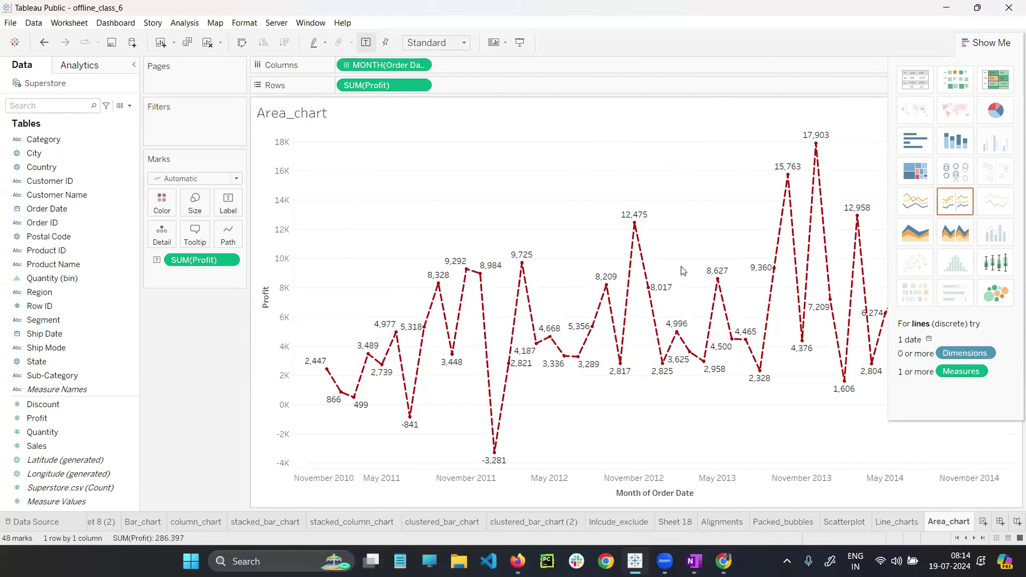
click(905, 221)
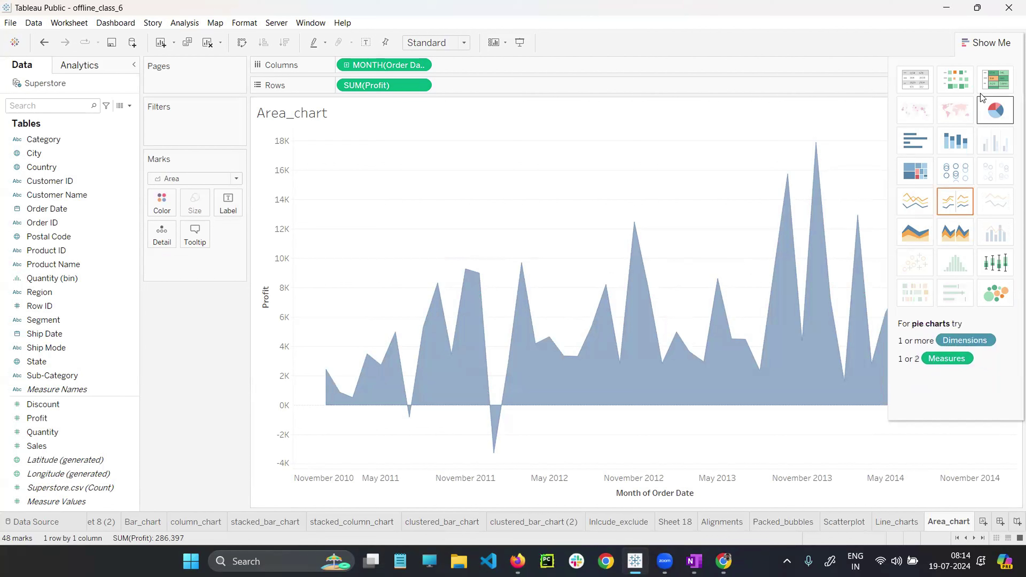
click(984, 64)
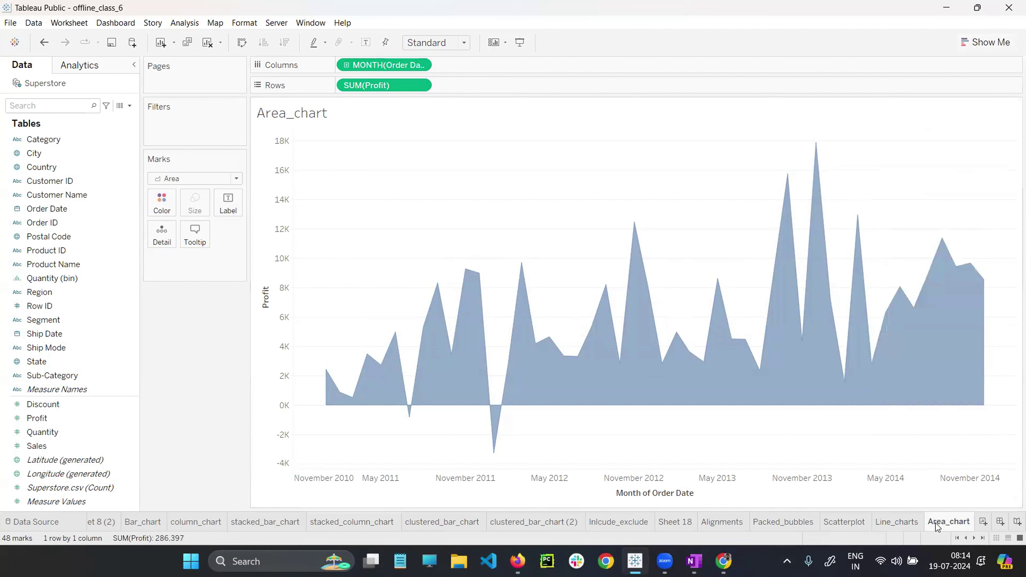
Compare the Line_charts and Area_chart sheets, and mark the continuous line and area chart suggestions with the pen.
click(904, 524)
click(948, 522)
click(986, 42)
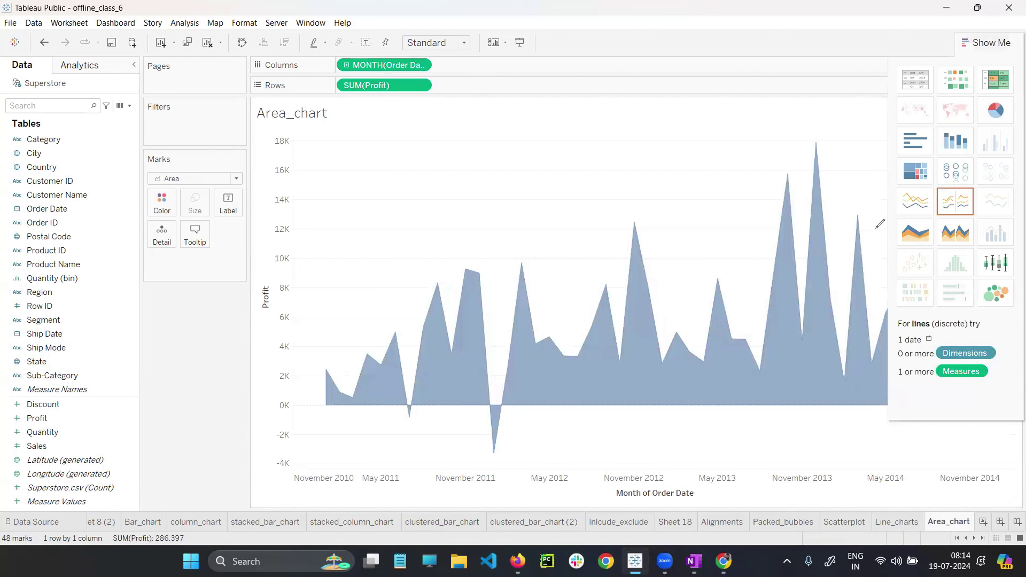
mouse_move(914, 178)
mouse_down()
mouse_move(890, 204)
mouse_move(905, 238)
mouse_move(916, 214)
mouse_up()
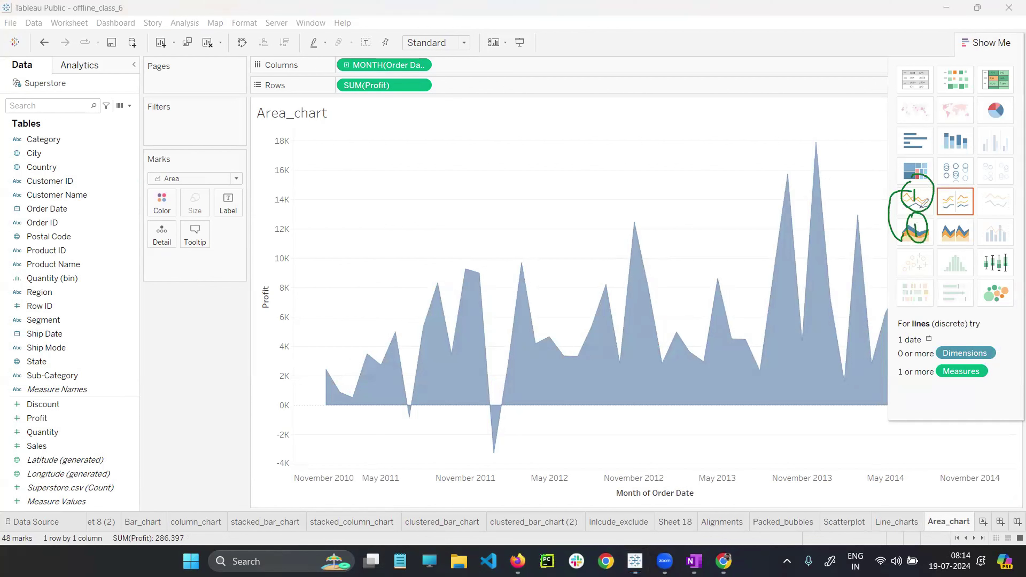
drag(921, 206, 920, 237)
Return to the Line_charts sheet, point out the monthly line and the continuous line chart suggestion in pen, and clear the annotations.
click(897, 521)
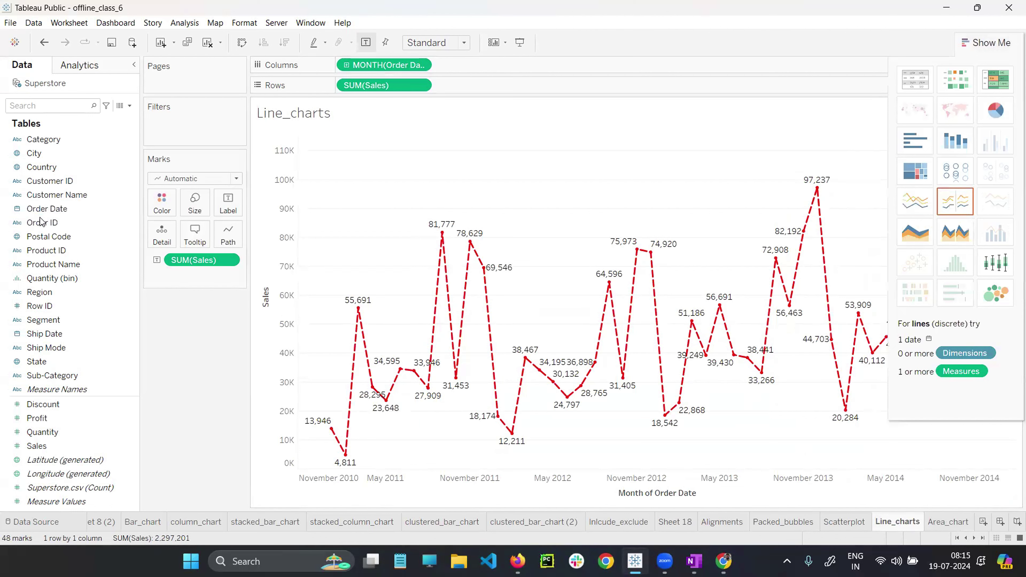
drag(732, 189, 705, 234)
drag(707, 231, 770, 198)
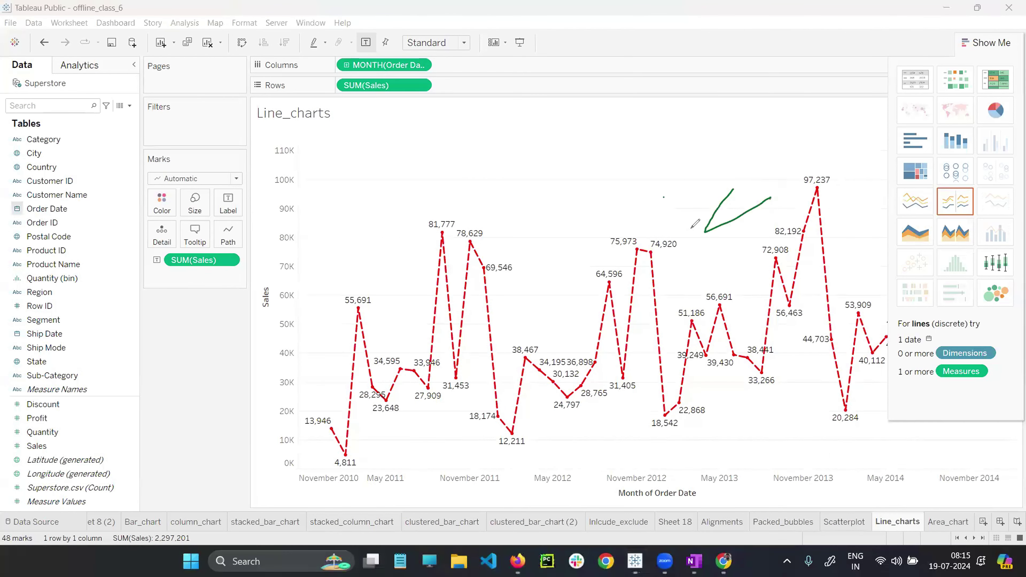
drag(663, 197, 815, 132)
mouse_move(902, 197)
mouse_down()
mouse_move(929, 190)
mouse_move(858, 174)
mouse_move(839, 198)
mouse_move(873, 205)
mouse_up()
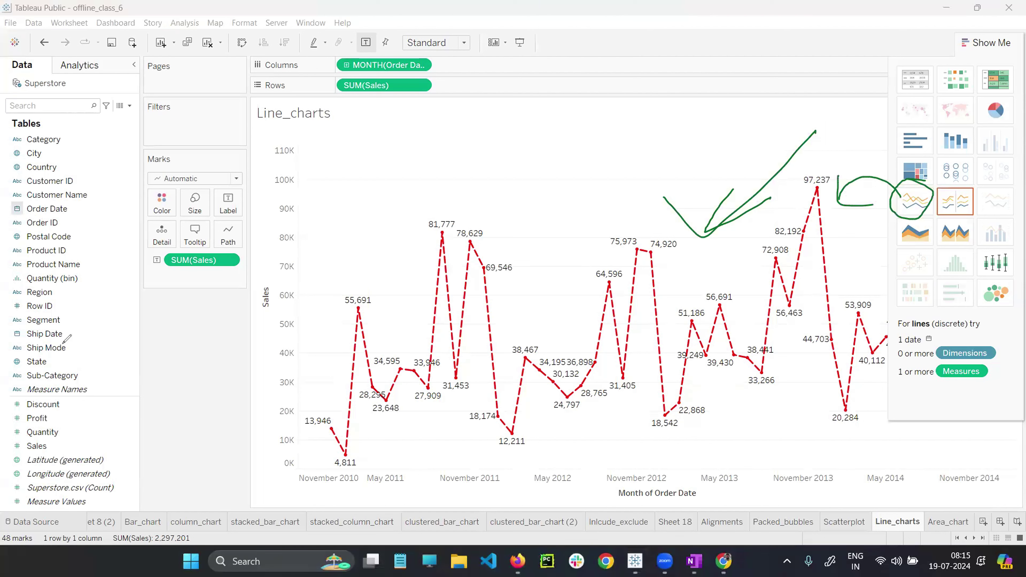
key(Escape)
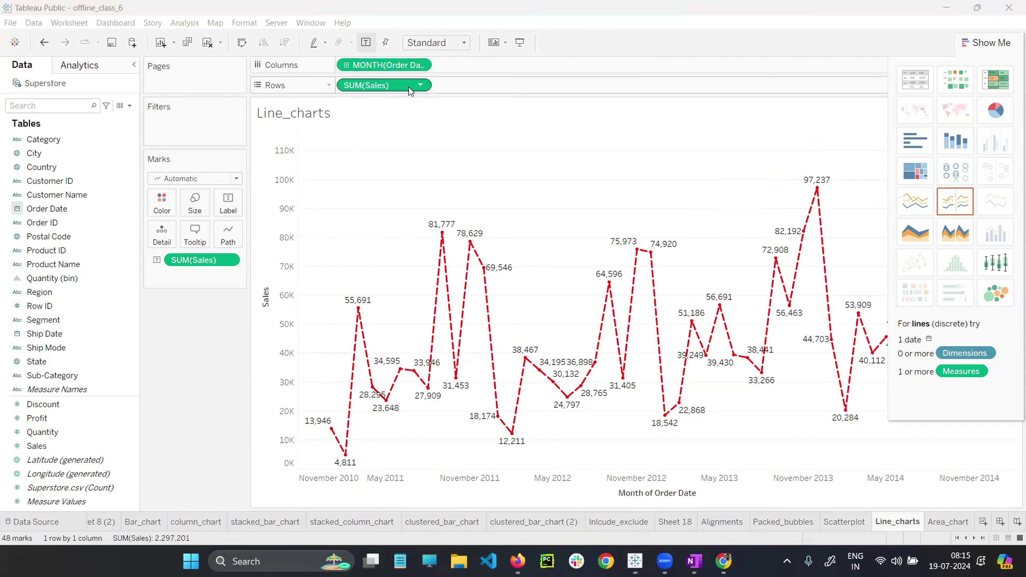
Replace the sum of Sales with the sum of Profit as the row measure on the Line_charts sheet.
click(422, 86)
click(372, 315)
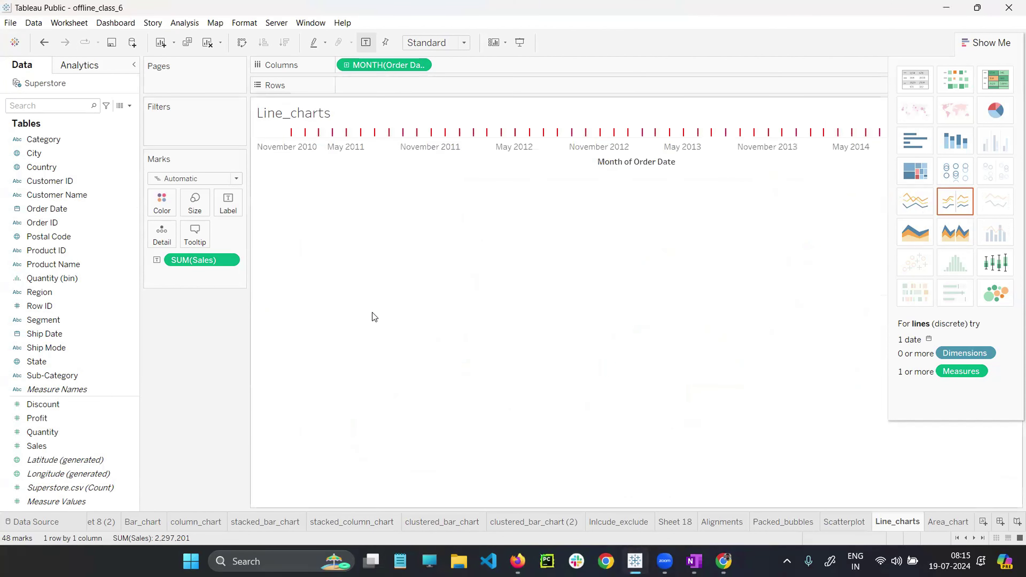
drag(53, 418, 401, 97)
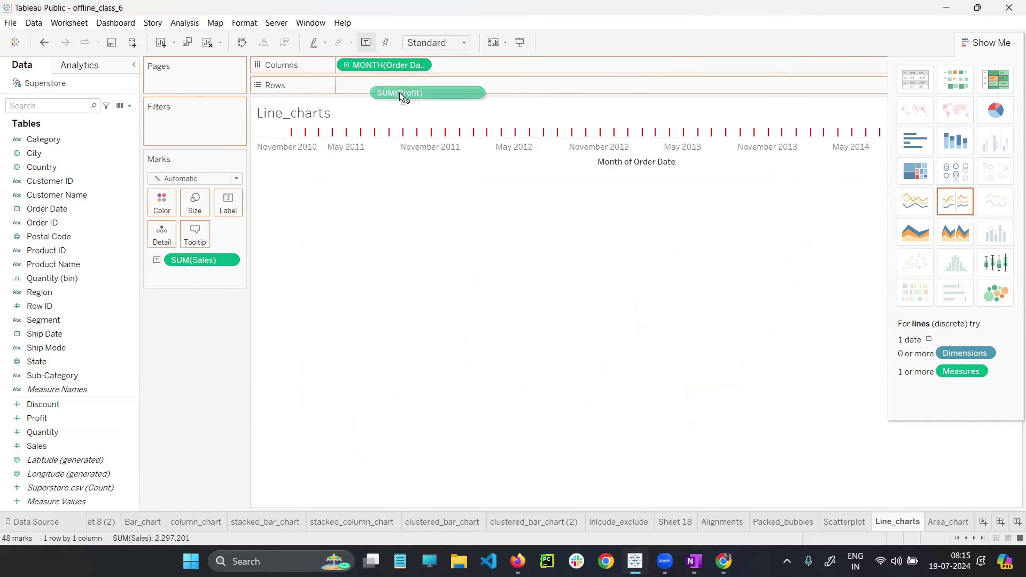
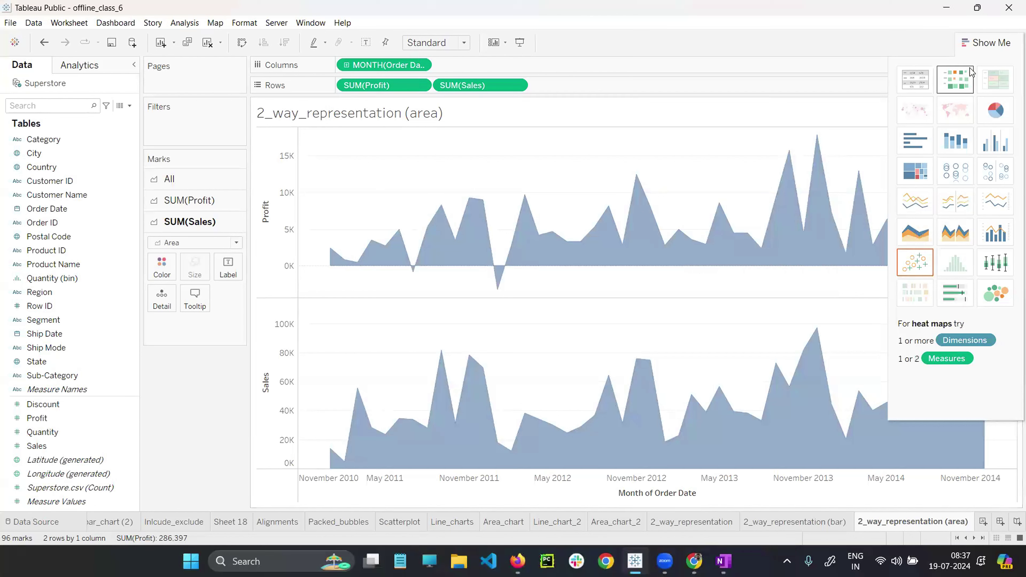
Hide the chart suggestions and inspect the March 2014 point in the profit area of the 2_way_representation (area) sheet.
click(981, 43)
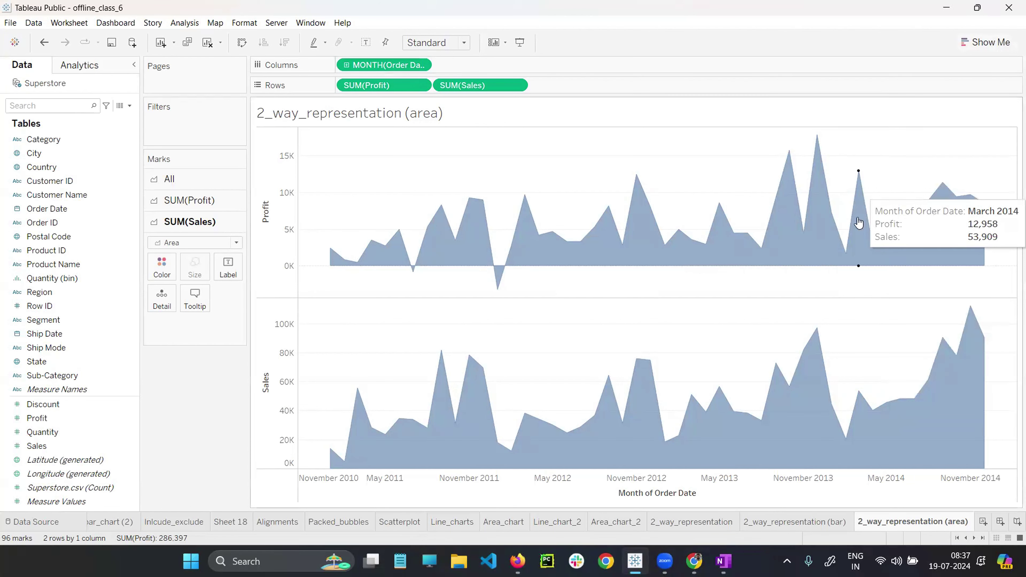
Inspect the Profit bars and Sales line on the 2_way_representation (bar) sheet, and return to the 2_way_representation (area) sheet.
click(803, 521)
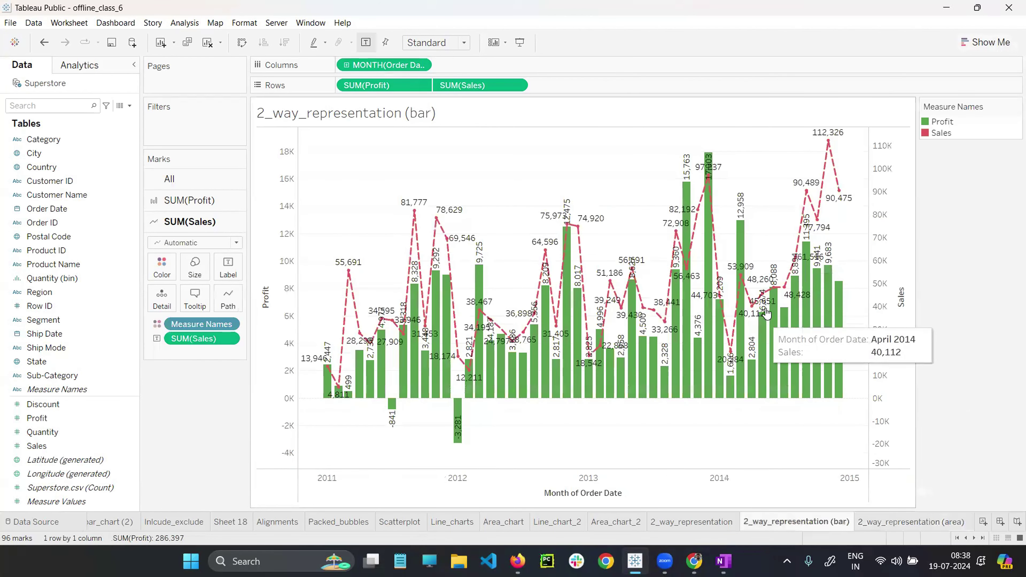
mouse_move(338, 476)
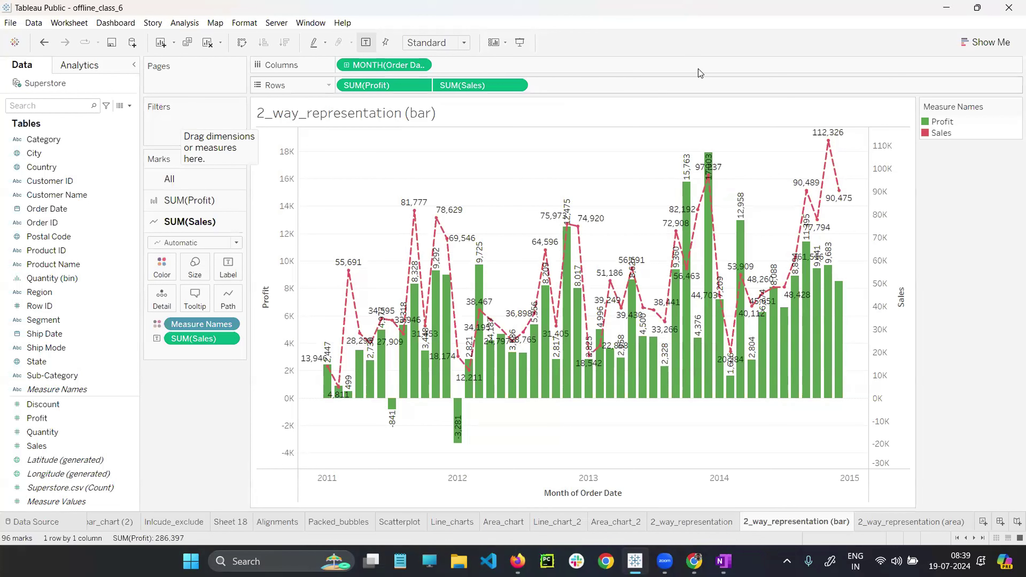
click(898, 522)
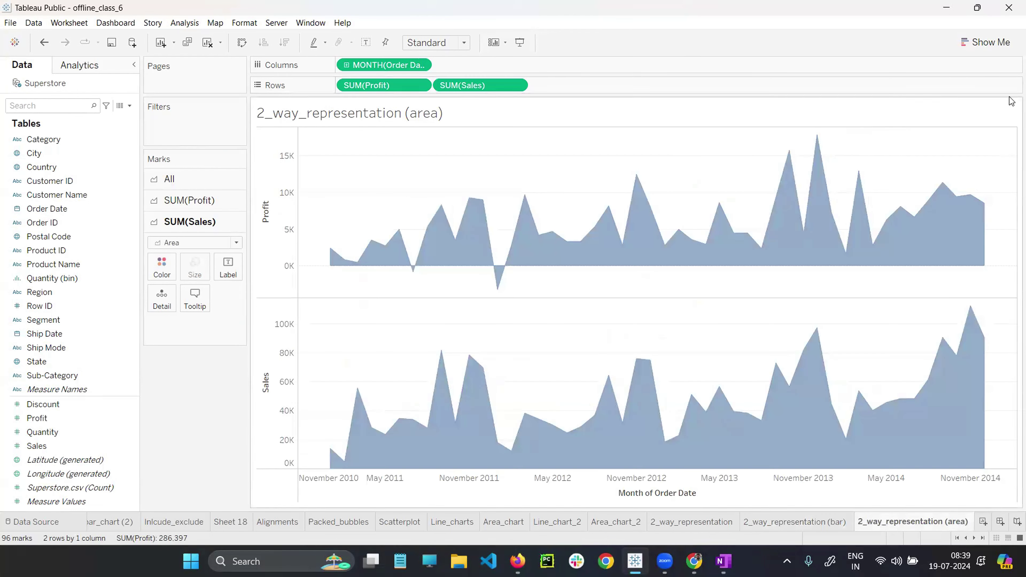
Show the chart suggestions and underline the chart types in pen, row by row, from text tables through scatter plot and histogram.
click(988, 42)
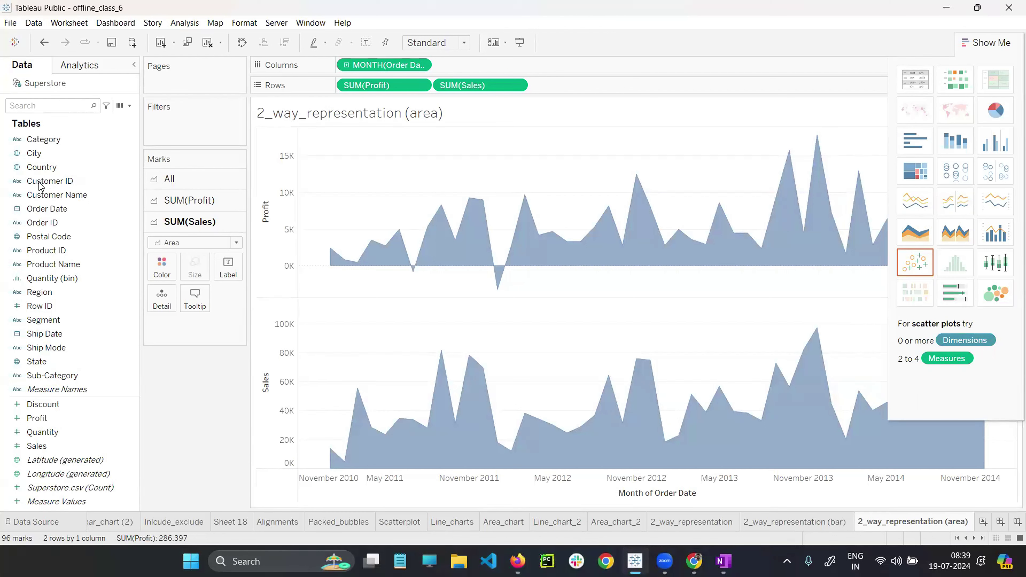
drag(911, 79, 1025, 78)
mouse_move(1006, 118)
mouse_down()
mouse_move(903, 119)
mouse_move(987, 139)
mouse_up()
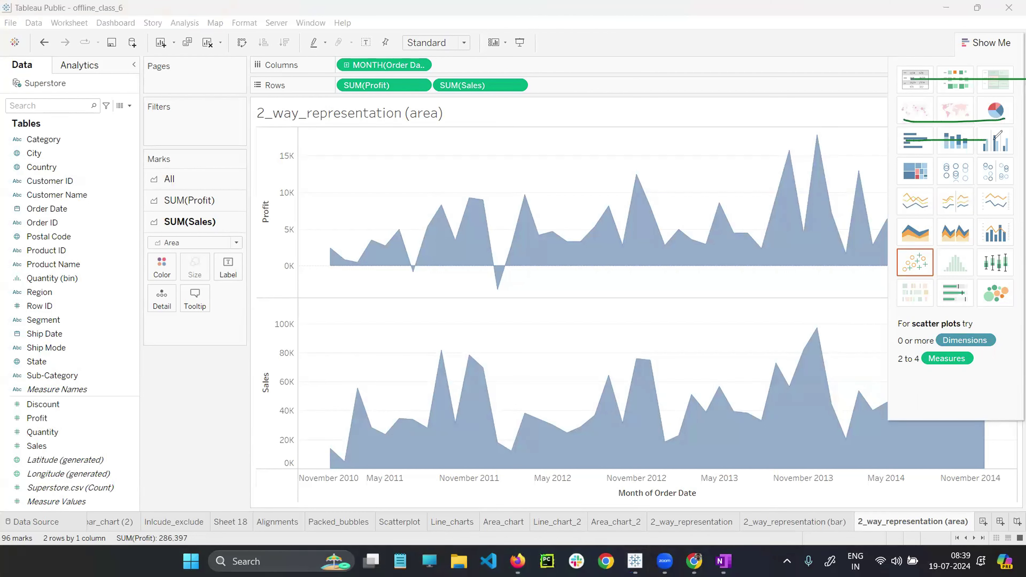
drag(920, 167, 1000, 166)
drag(919, 198, 1004, 197)
drag(898, 229, 998, 227)
drag(906, 258, 973, 257)
Circle the box plot, Gantt and bullet chart suggestions in pen, and tick the packed bubbles suggestion.
drag(1013, 246, 1016, 243)
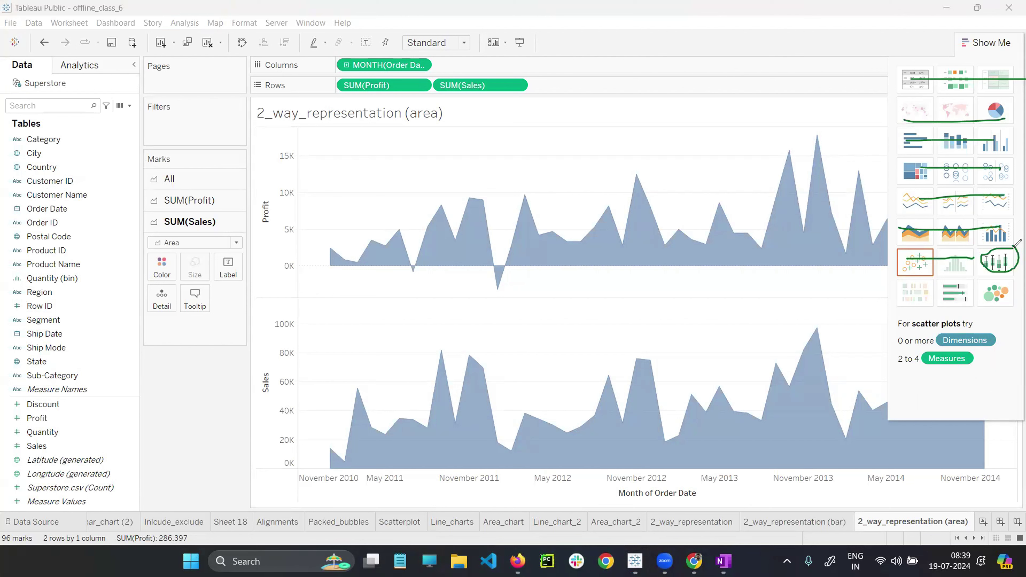
mouse_move(1013, 248)
mouse_down()
mouse_move(992, 310)
mouse_move(1019, 275)
mouse_up()
mouse_move(918, 274)
mouse_down()
mouse_move(891, 294)
mouse_move(993, 306)
mouse_up()
drag(971, 268, 919, 271)
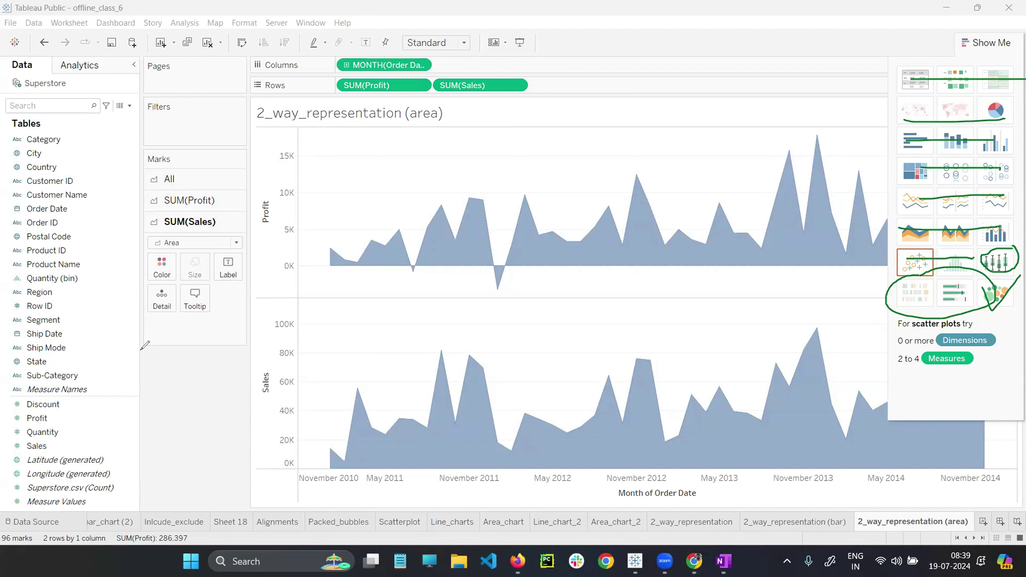
Clear the pen annotations and hide the chart suggestions on the 2_way_representation (area) sheet.
key(Escape)
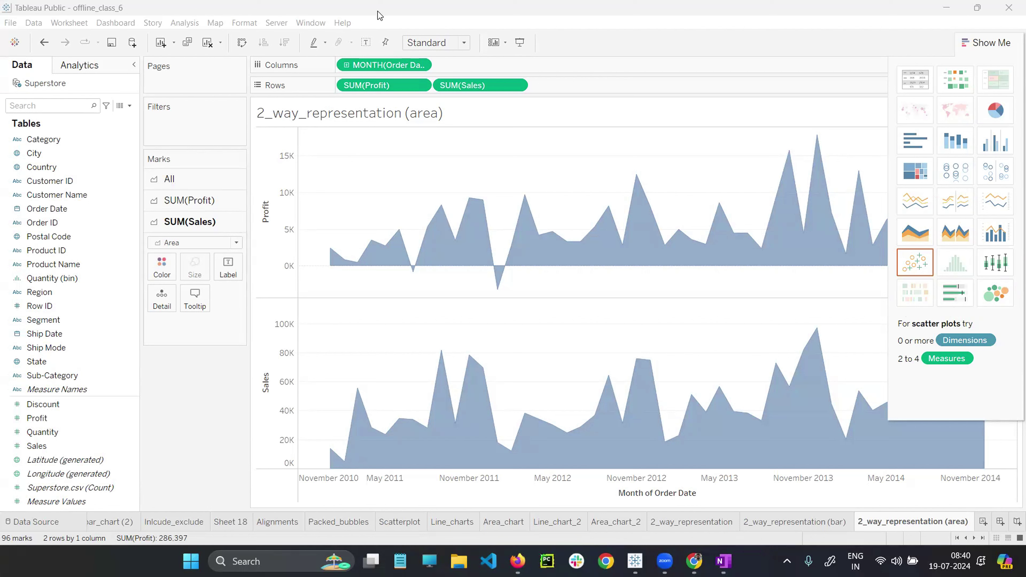
click(1005, 52)
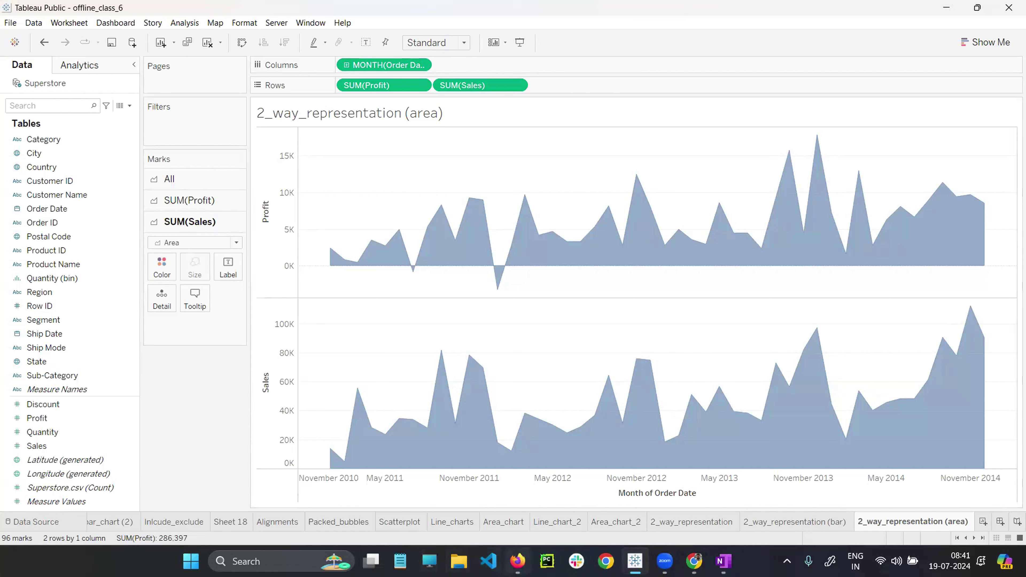
mouse_move(518, 561)
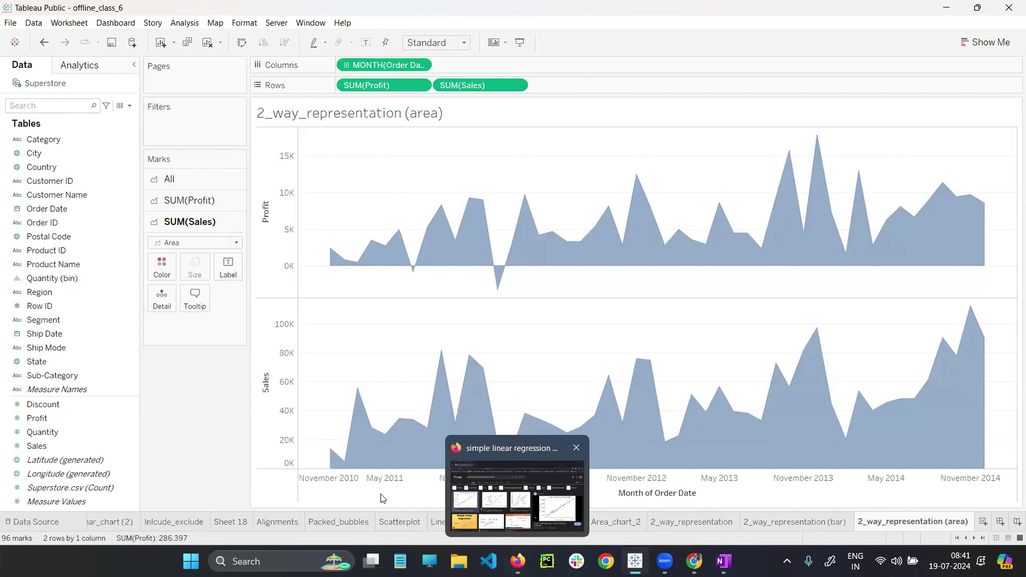